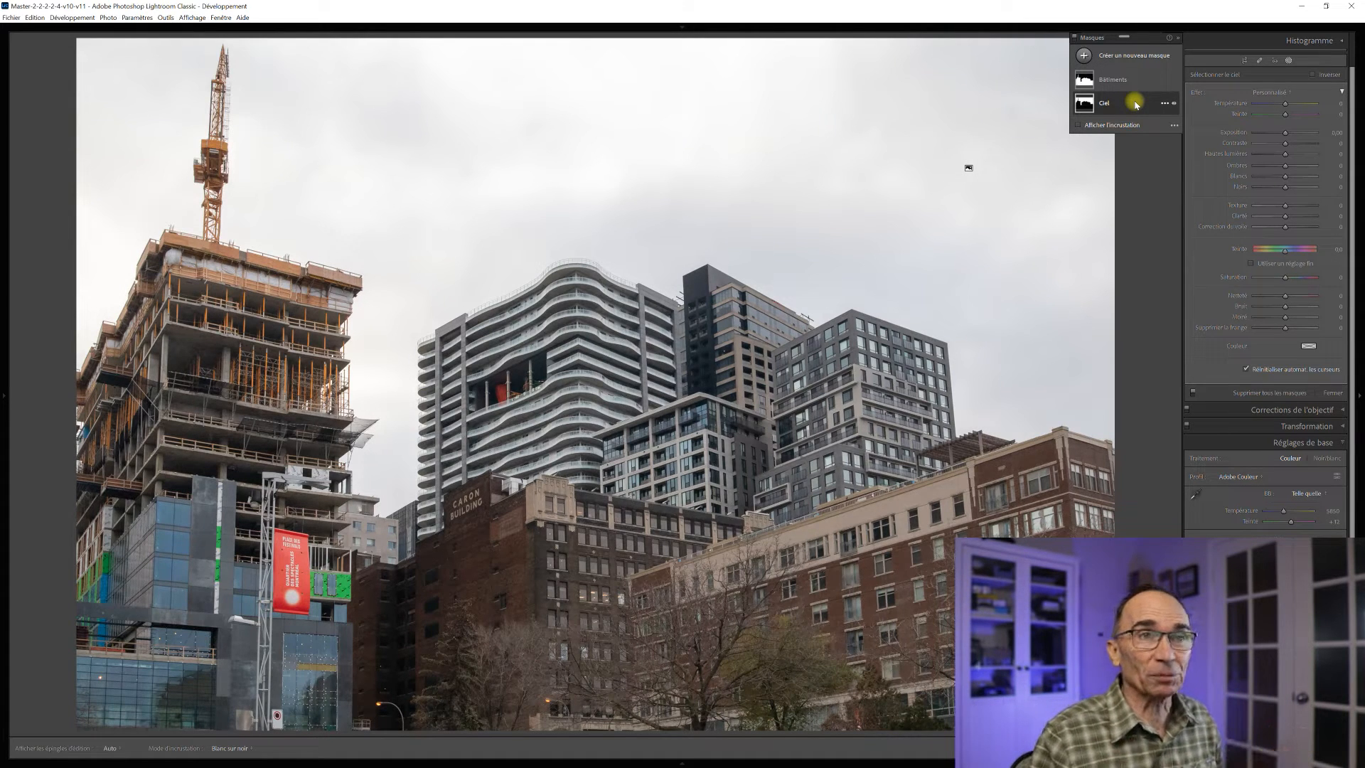
# - Create a linear gradient mask fading downward across the upper sky and display its overlay as Incrustation couleur
pyautogui.click(1079, 127)
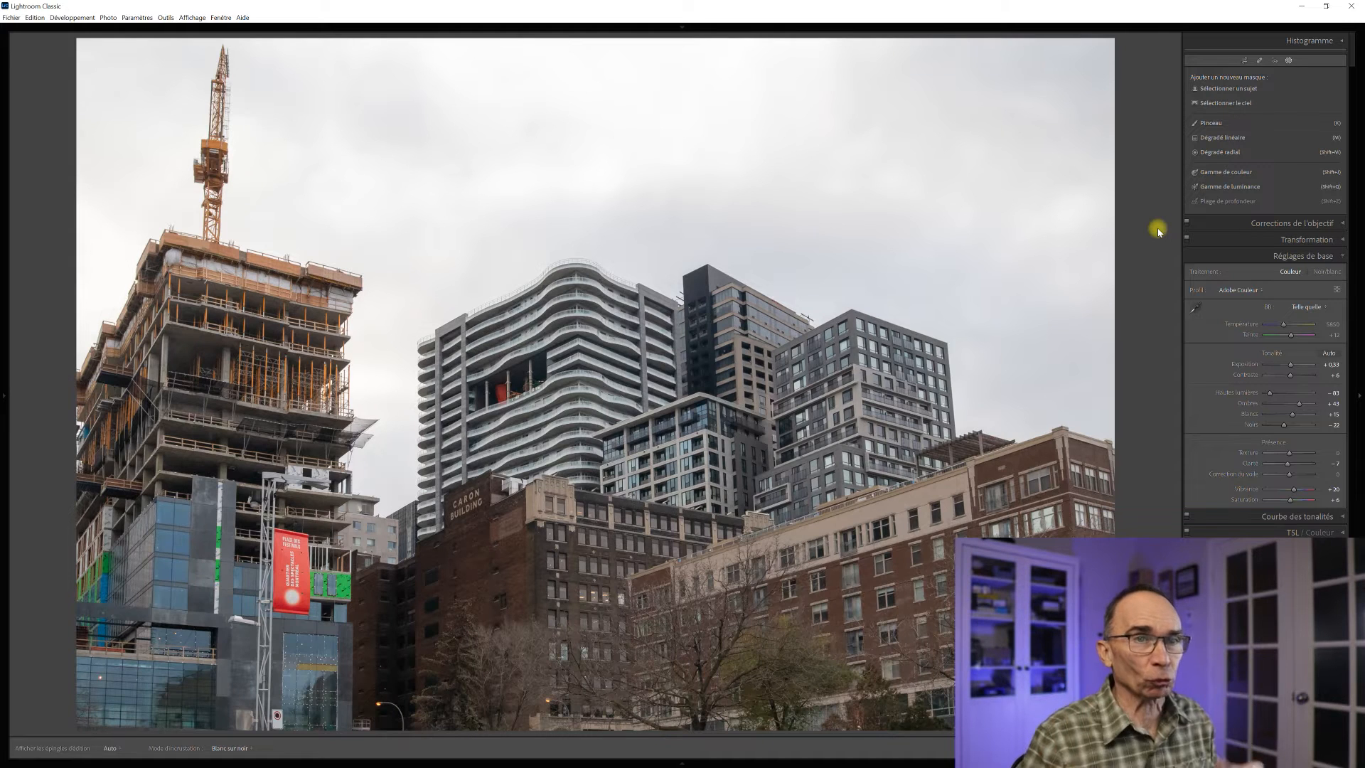
pyautogui.click(1232, 138)
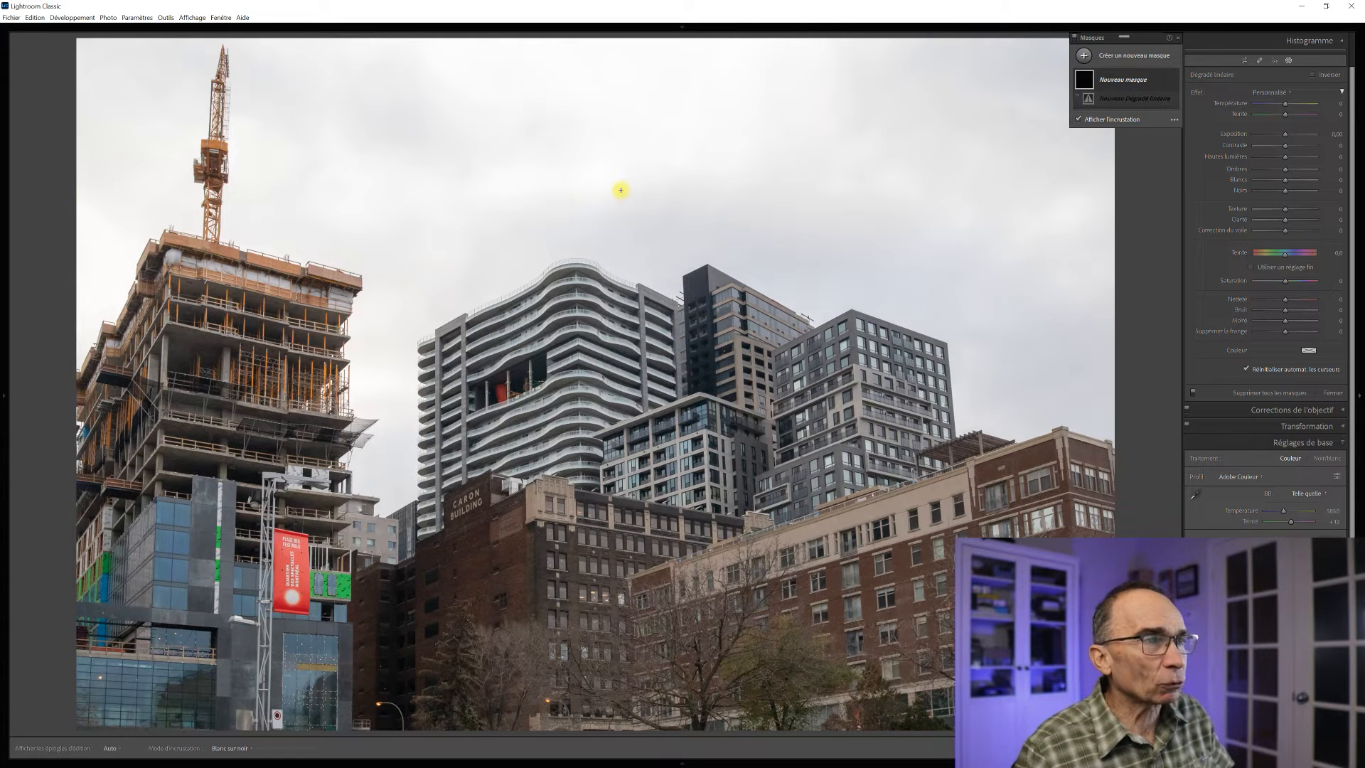
pyautogui.moveTo(585, 162); pyautogui.dragTo(594, 294)
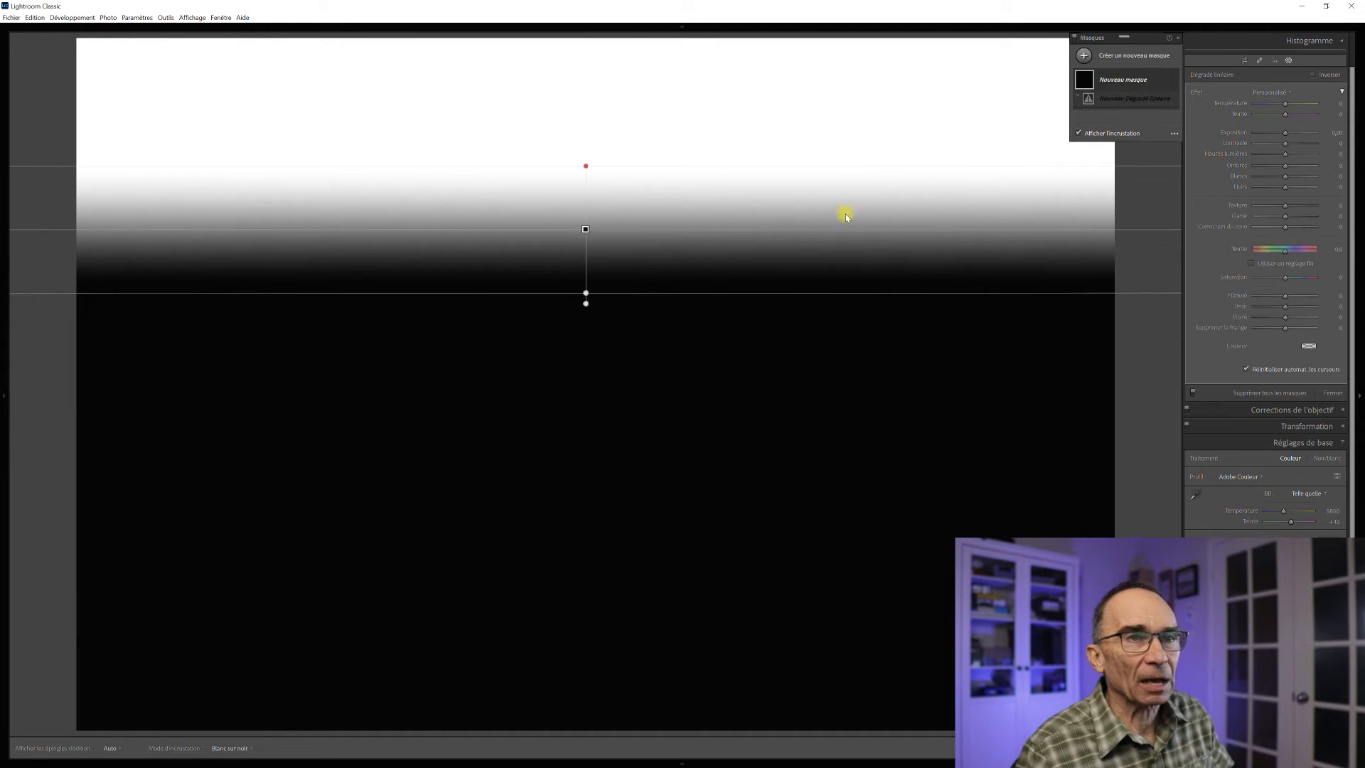
pyautogui.click(1174, 133)
pyautogui.click(1192, 140)
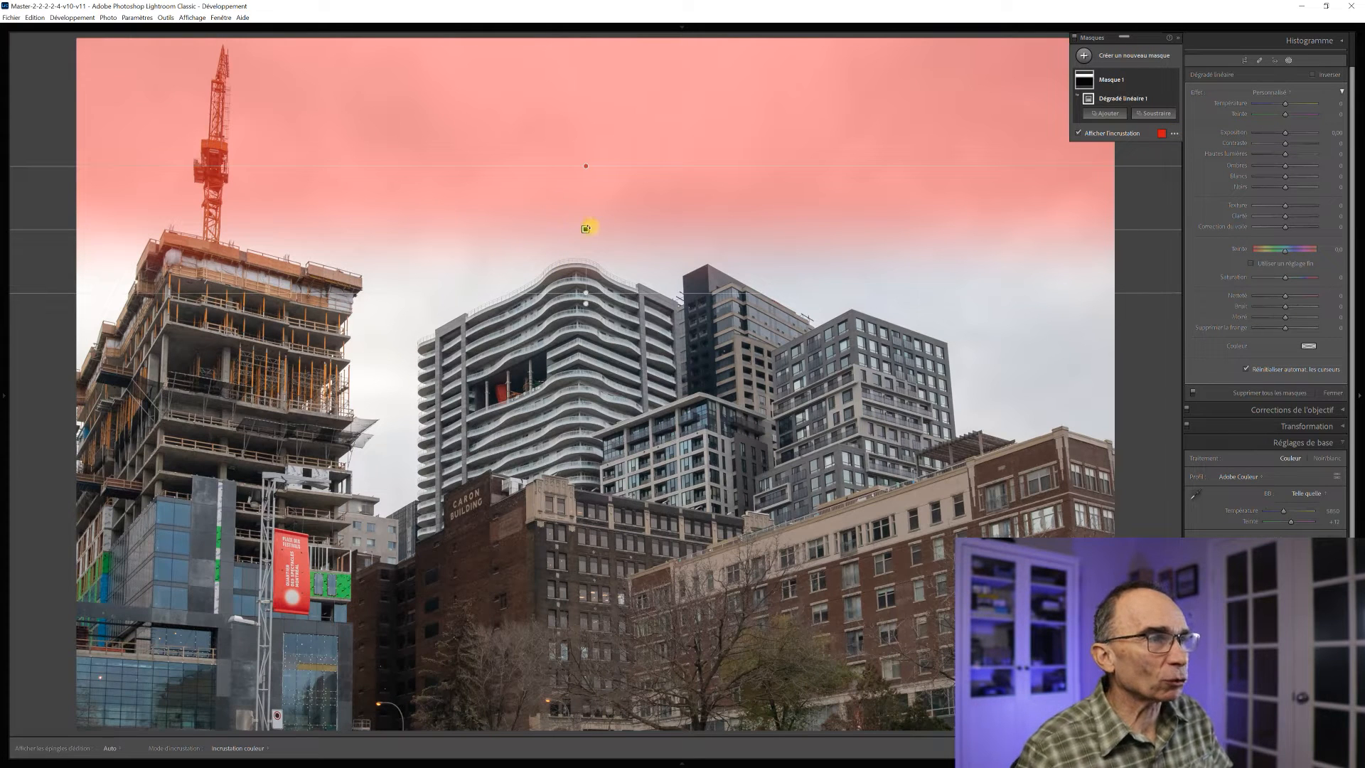
# - Move the linear gradient slightly higher in the sky and lower the mask's exposure with the overlay hidden
pyautogui.moveTo(584, 228); pyautogui.dragTo(581, 211)
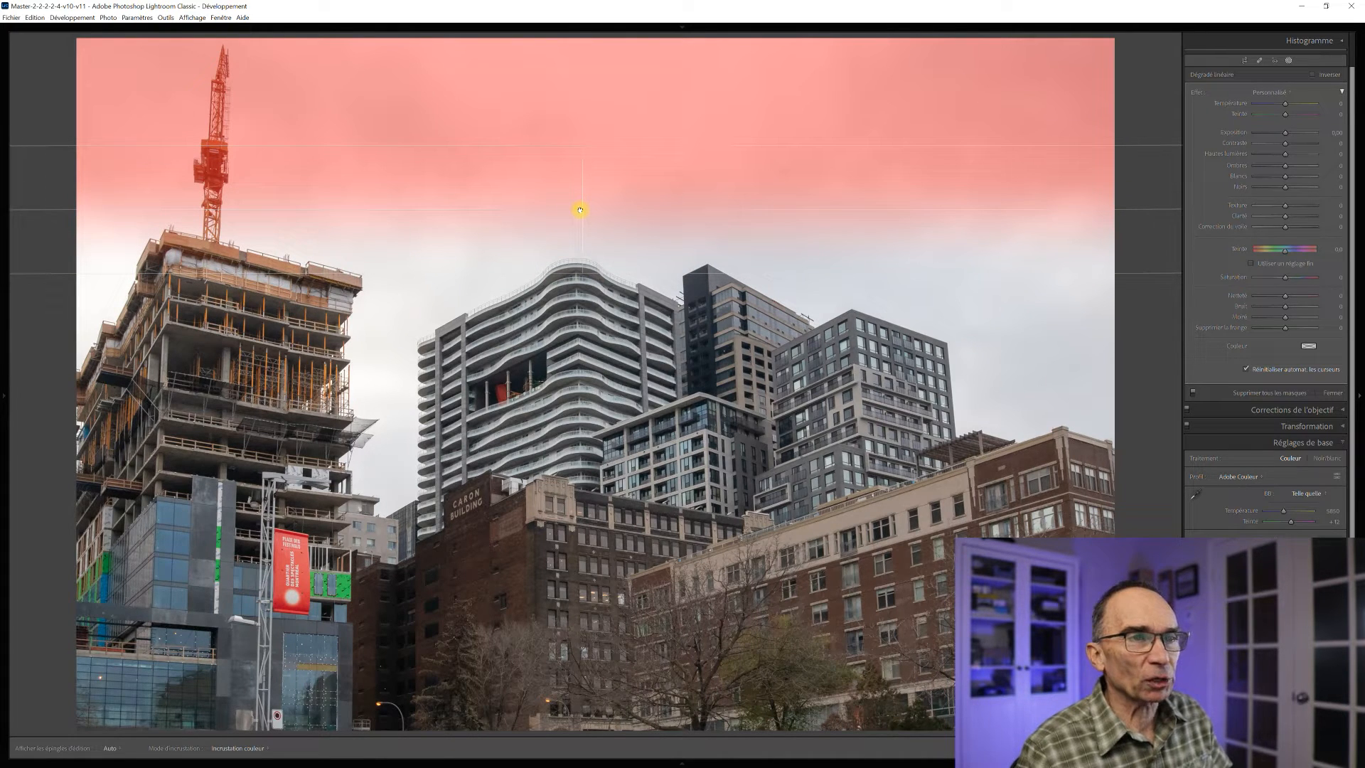
pyautogui.moveTo(580, 210); pyautogui.dragTo(580, 211)
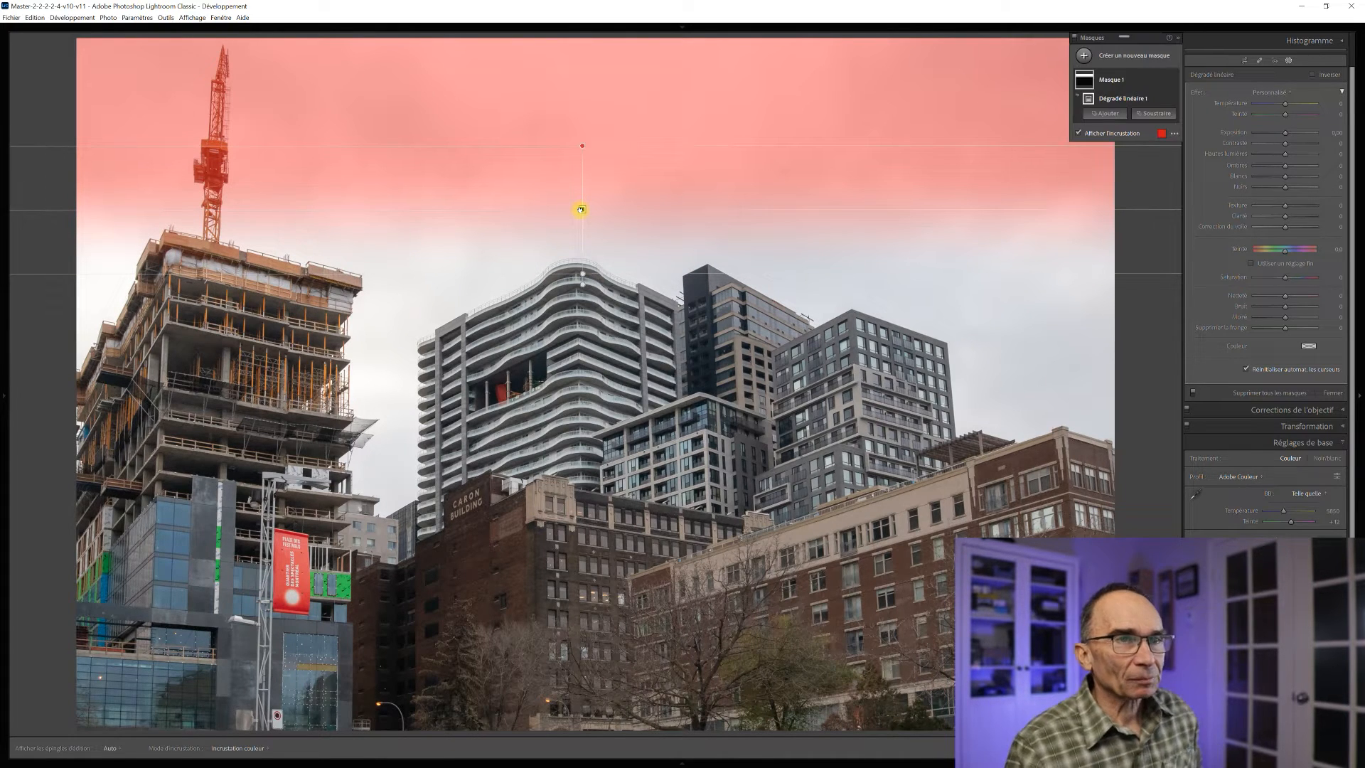
pyautogui.click(1080, 132)
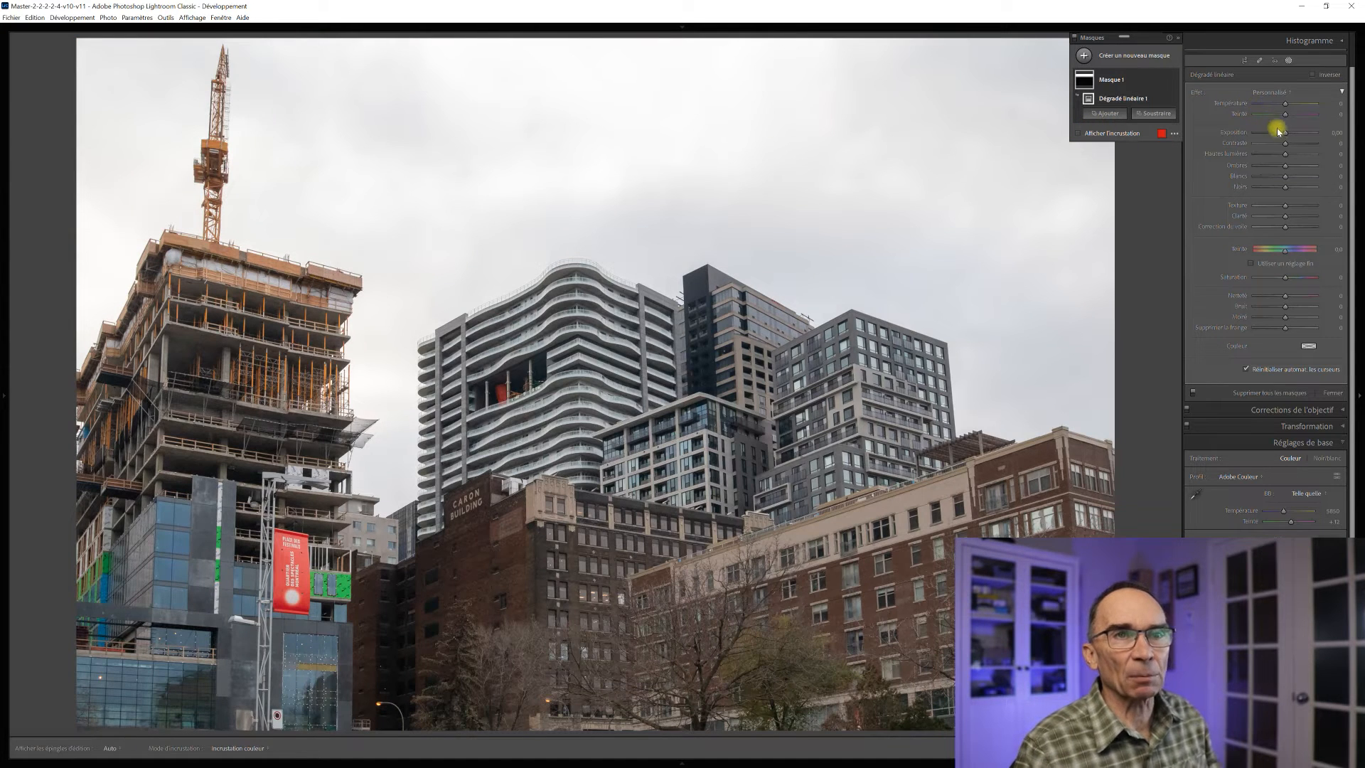
pyautogui.moveTo(1281, 132); pyautogui.dragTo(1275, 134)
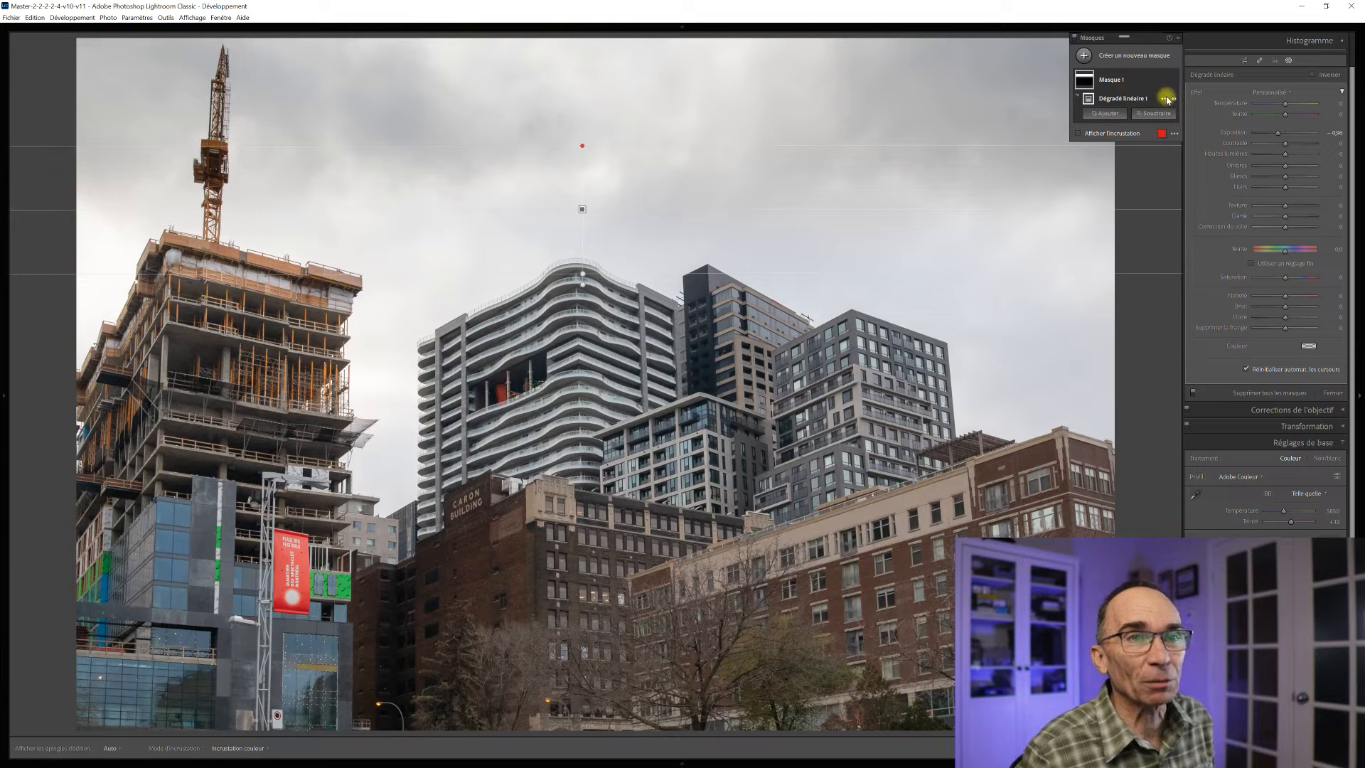
# - Intersect the linear gradient of Masque 1 with a sky selection
pyautogui.click(1165, 99)
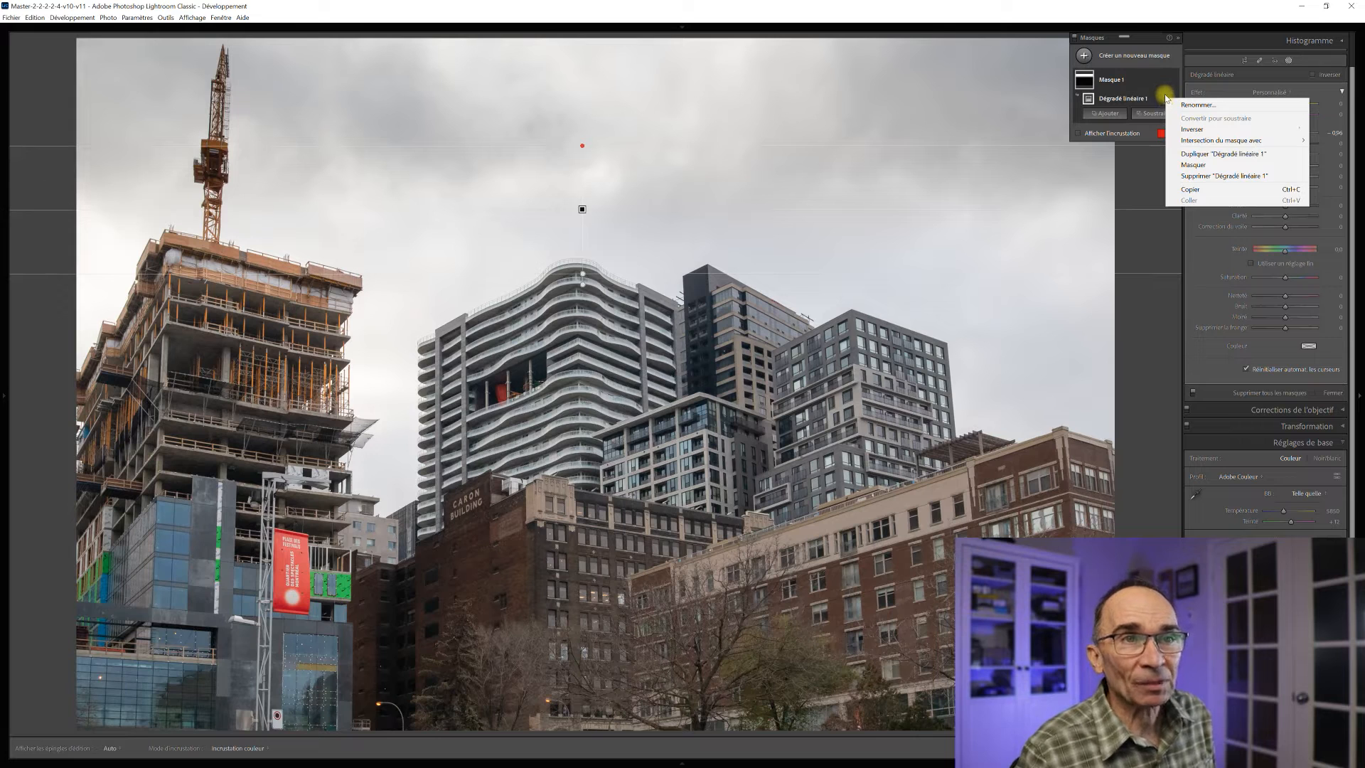
pyautogui.moveTo(1201, 143)
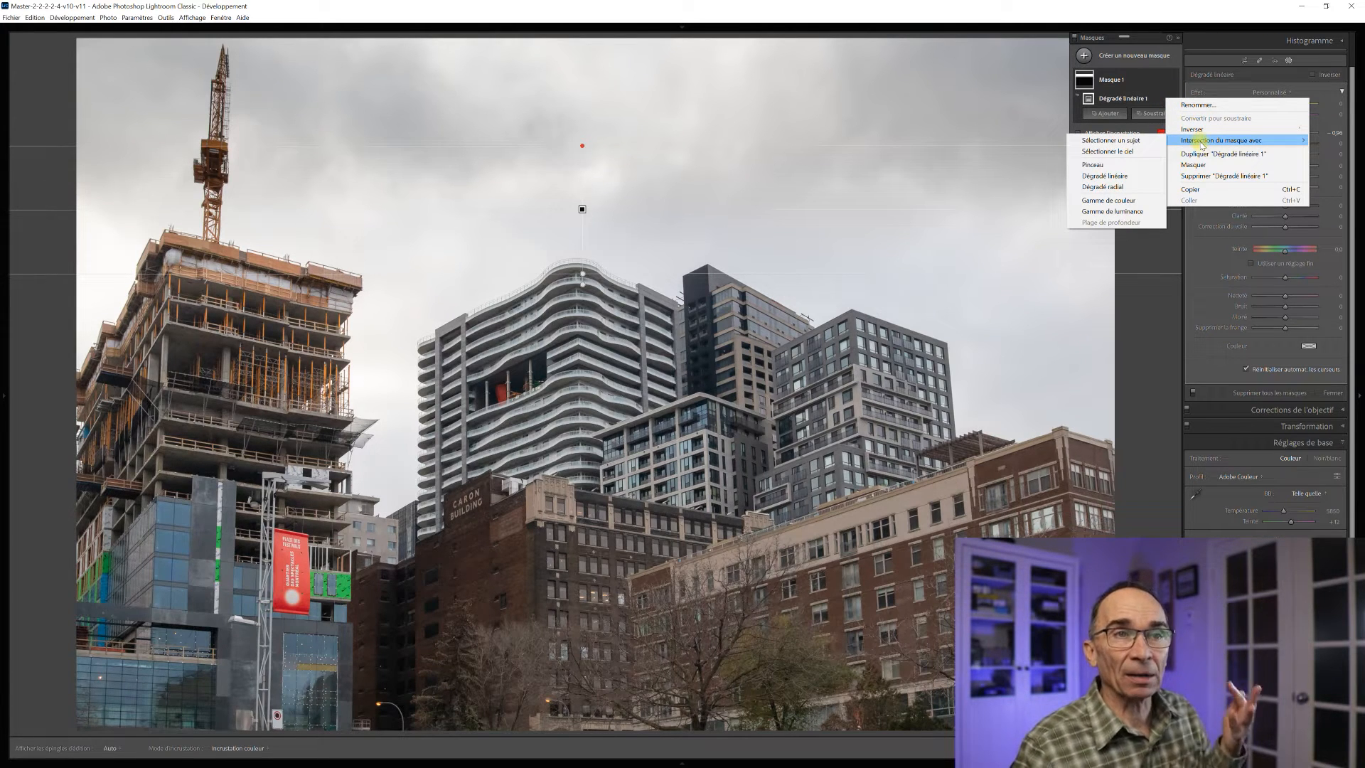
pyautogui.click(1147, 153)
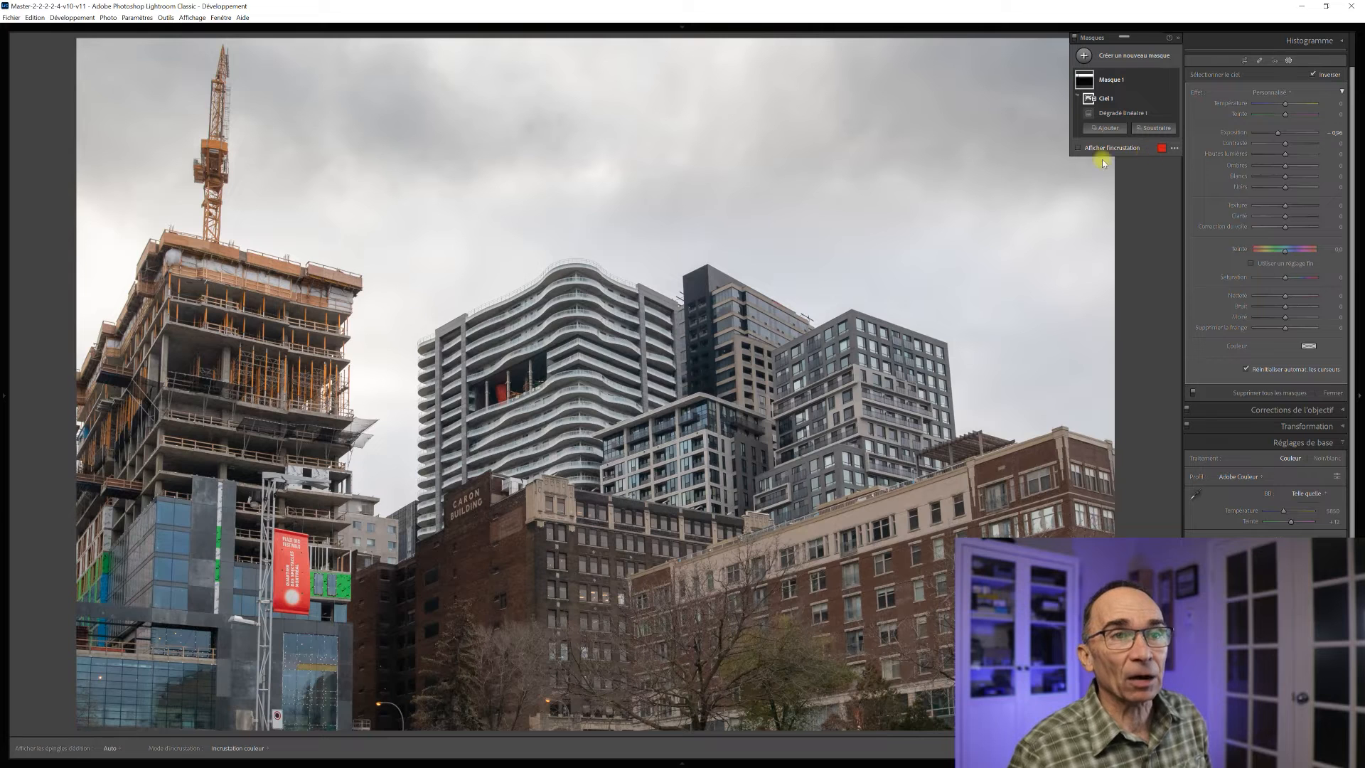
# - Show the overlay of Masque 1 in Blanc sur noir mode
pyautogui.click(1078, 148)
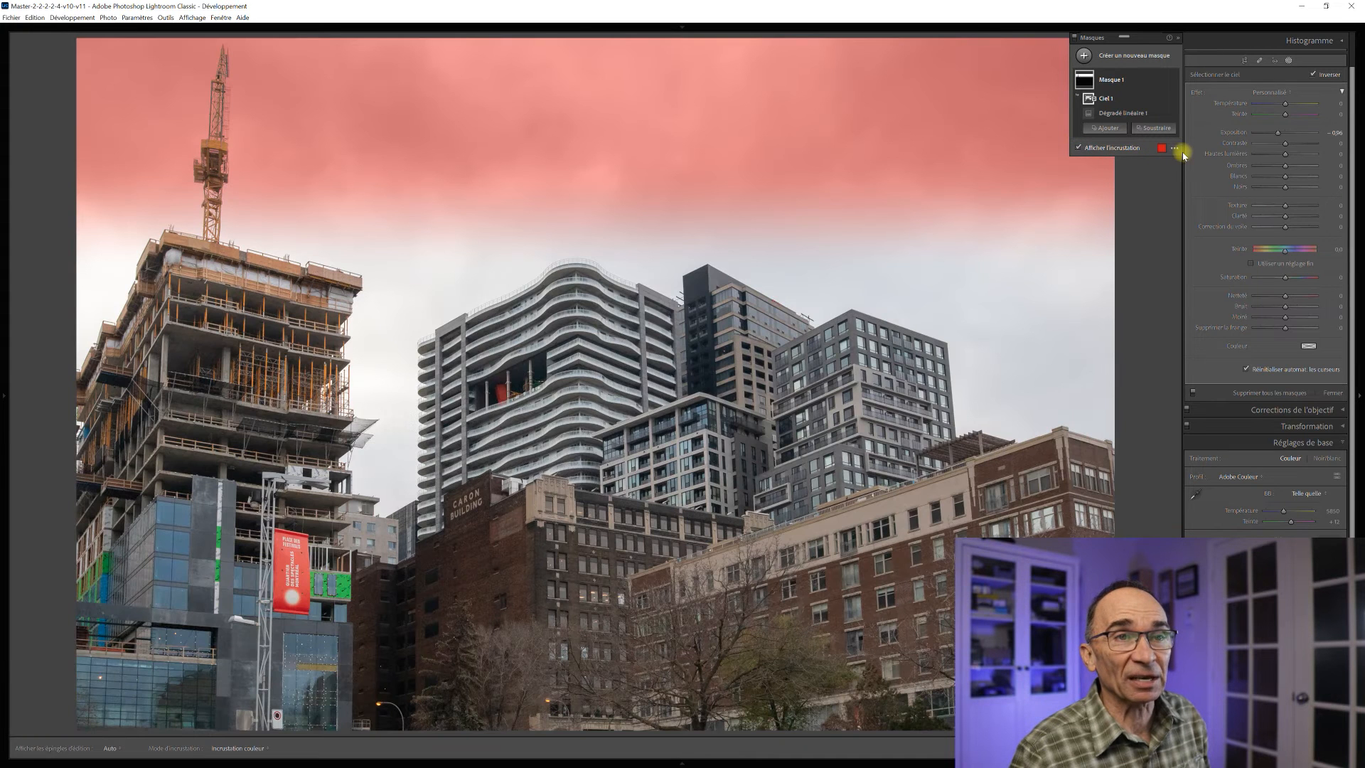
pyautogui.click(1174, 148)
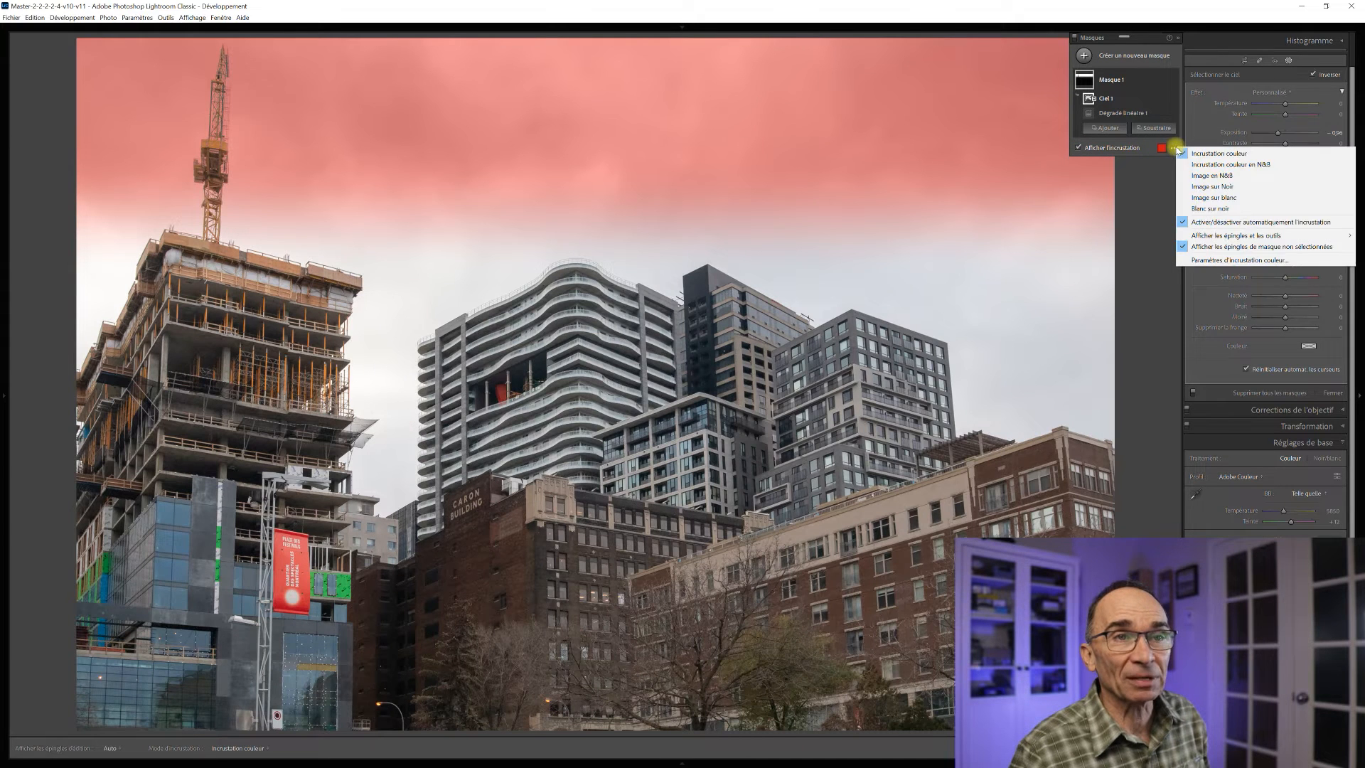
pyautogui.click(1209, 208)
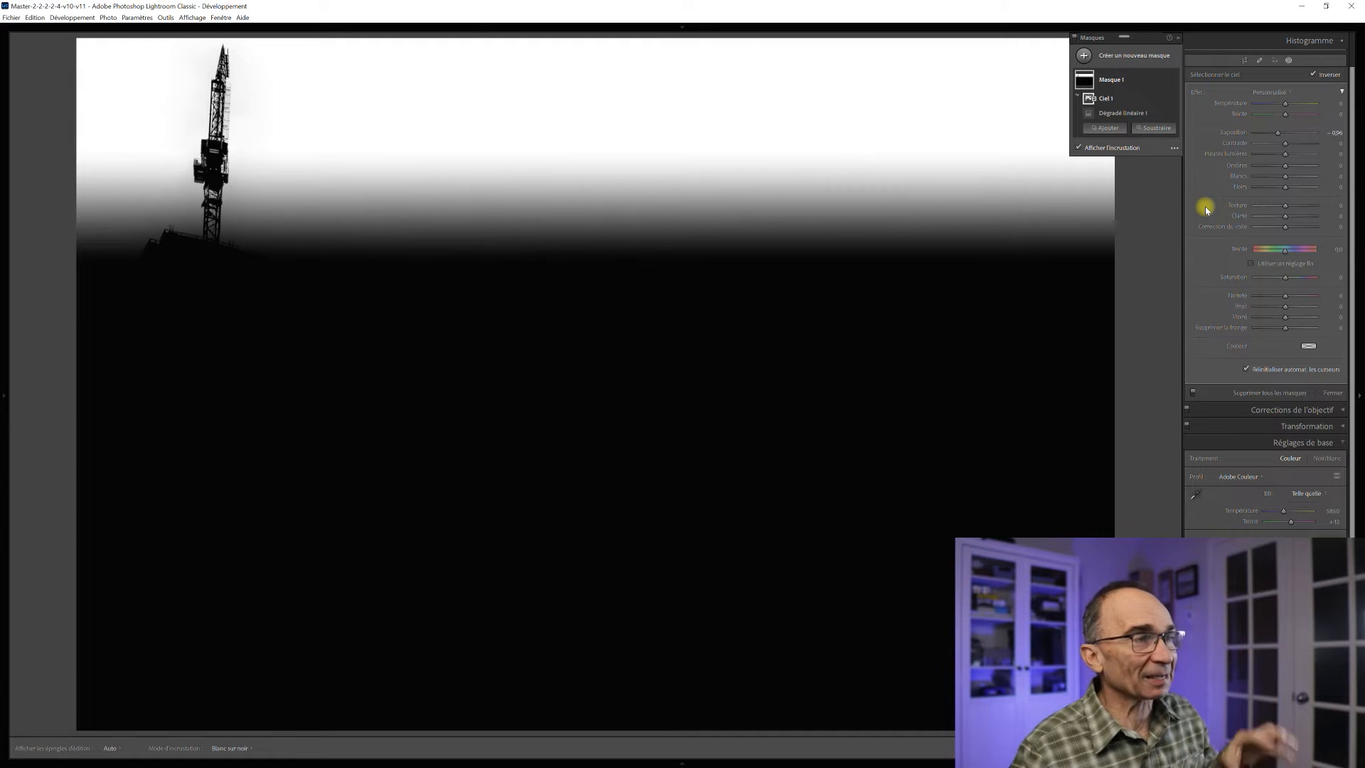
pyautogui.click(1108, 126)
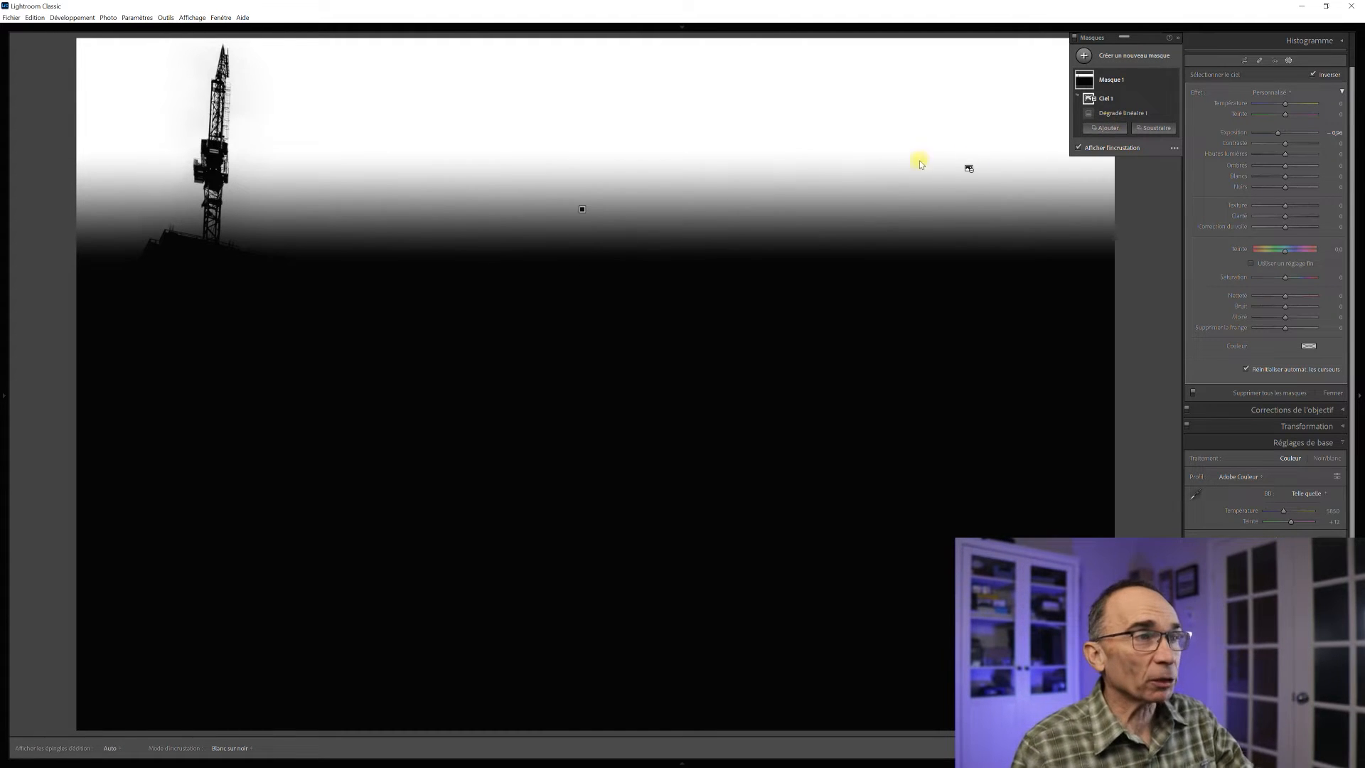
# - Stretch the lower edge of Masque 1's linear gradient down past the buildings to near the bottom of the photo
pyautogui.click(582, 209)
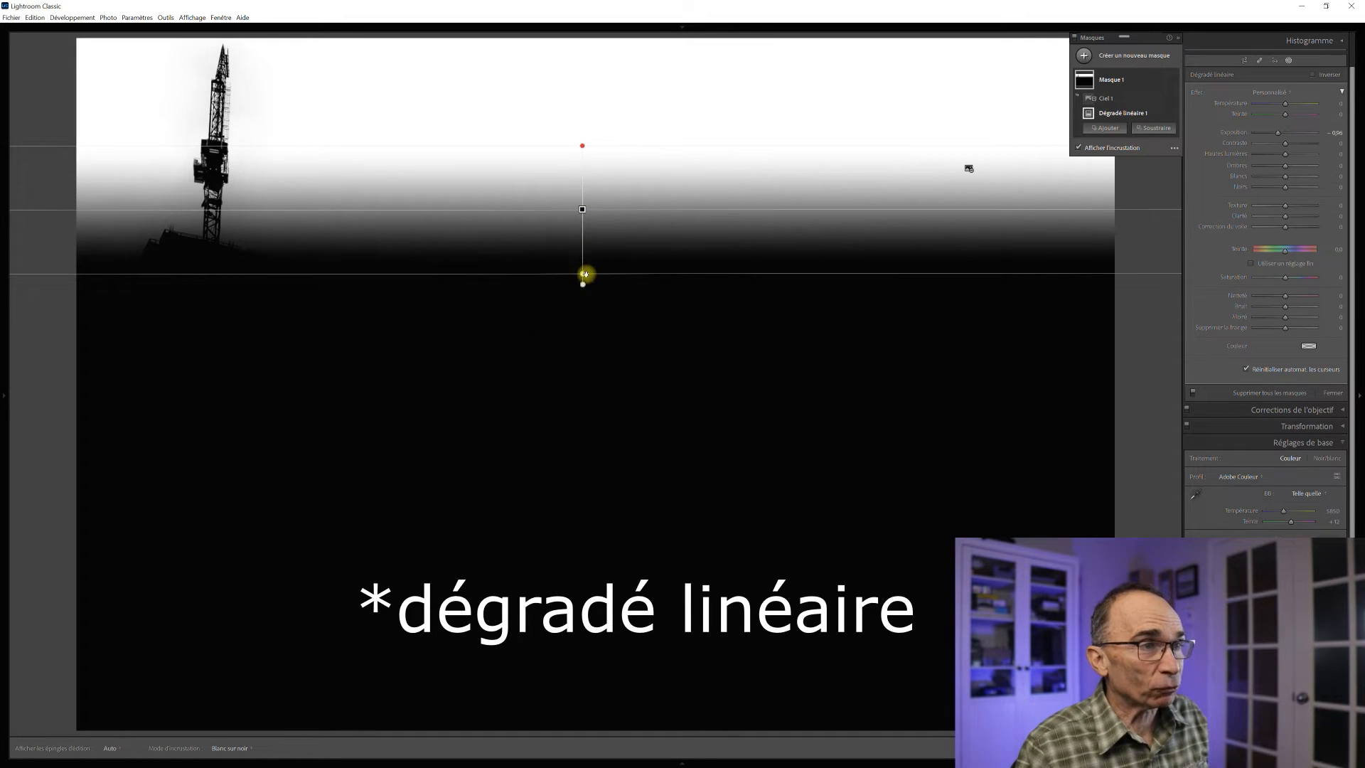
pyautogui.moveTo(582, 275); pyautogui.dragTo(542, 730)
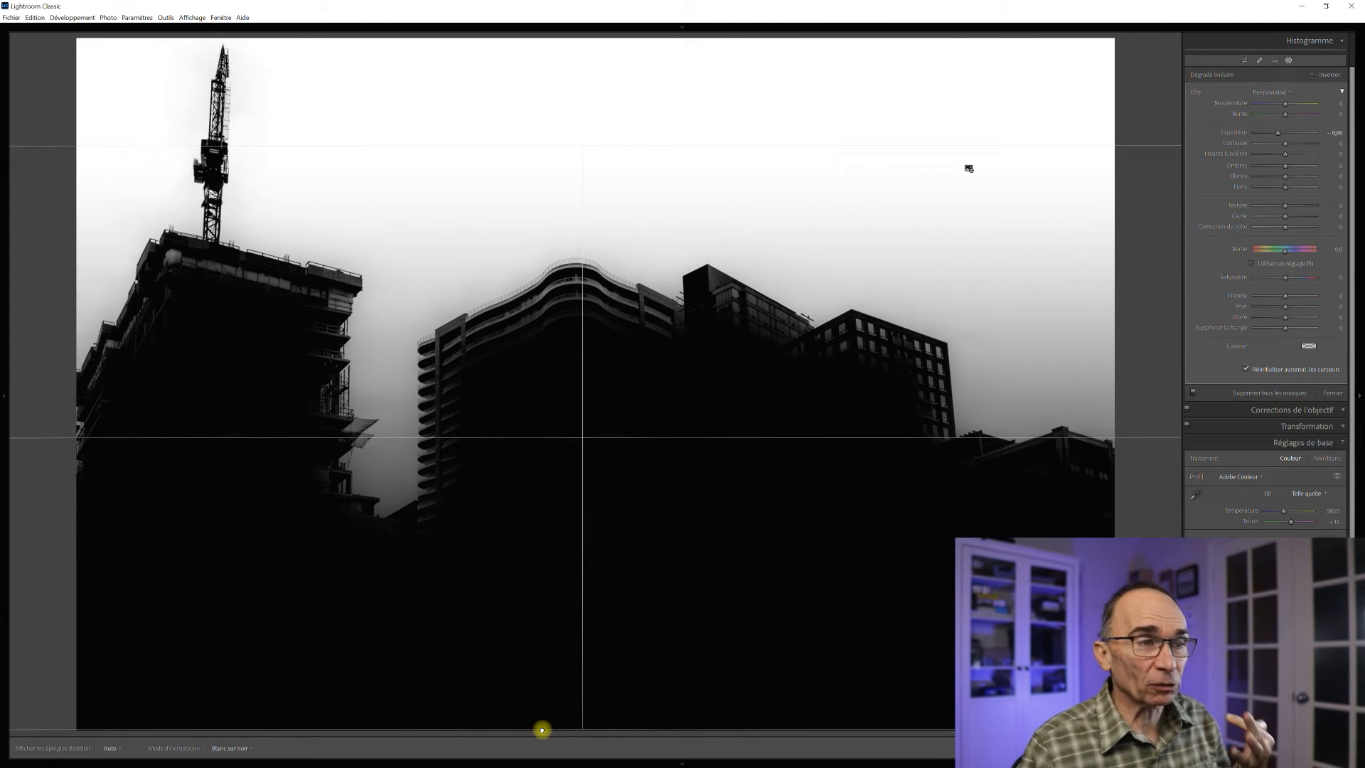
pyautogui.moveTo(541, 730); pyautogui.dragTo(542, 730)
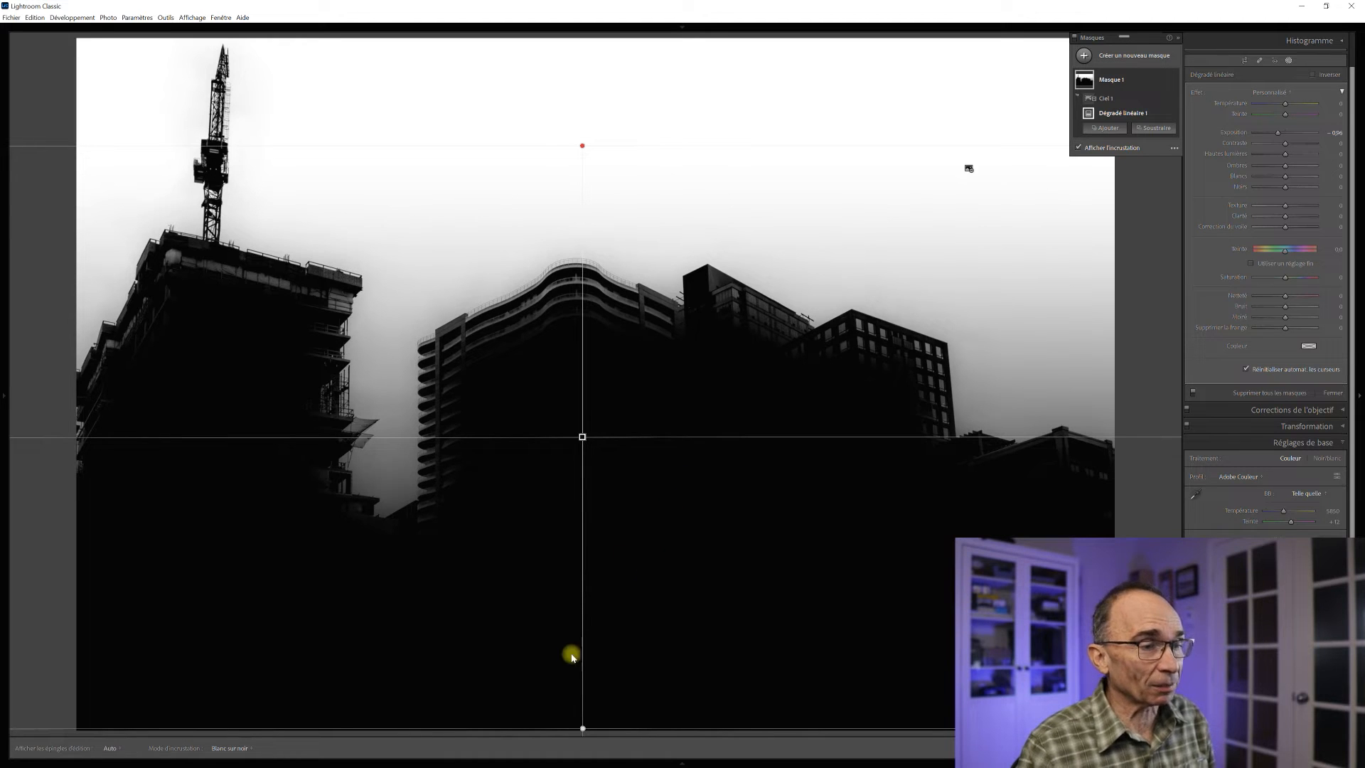
pyautogui.hotkey('shift', 'w')
pyautogui.moveTo(582, 728); pyautogui.dragTo(581, 701)
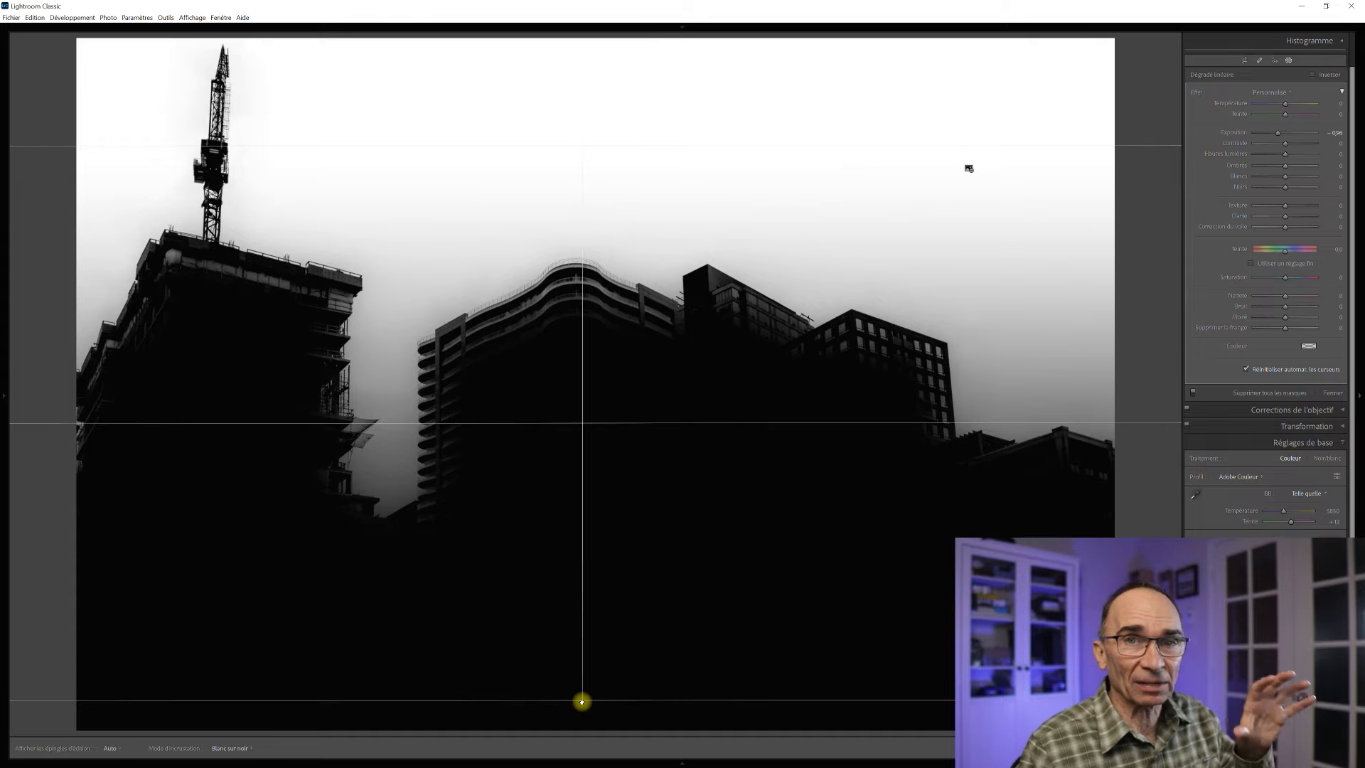
pyautogui.moveTo(581, 701); pyautogui.dragTo(604, 631)
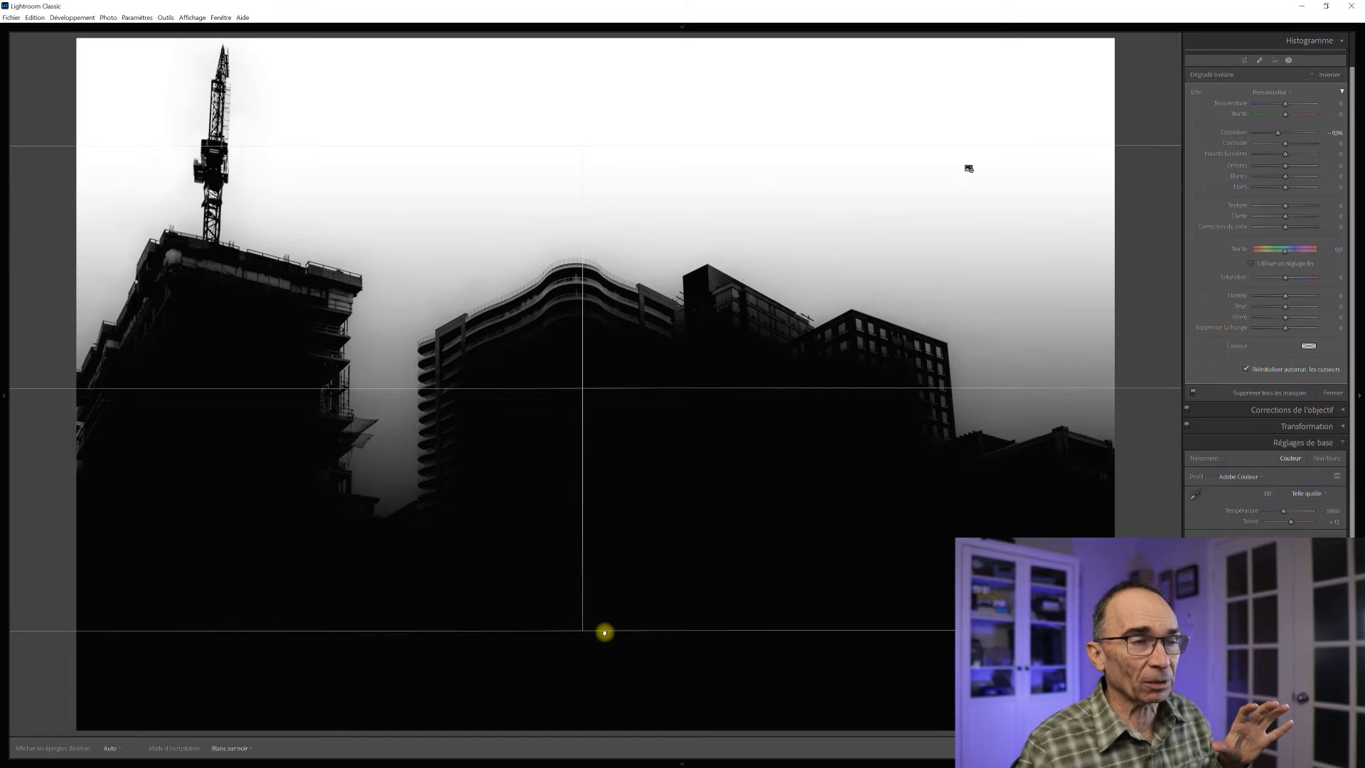
pyautogui.moveTo(605, 632); pyautogui.dragTo(604, 632)
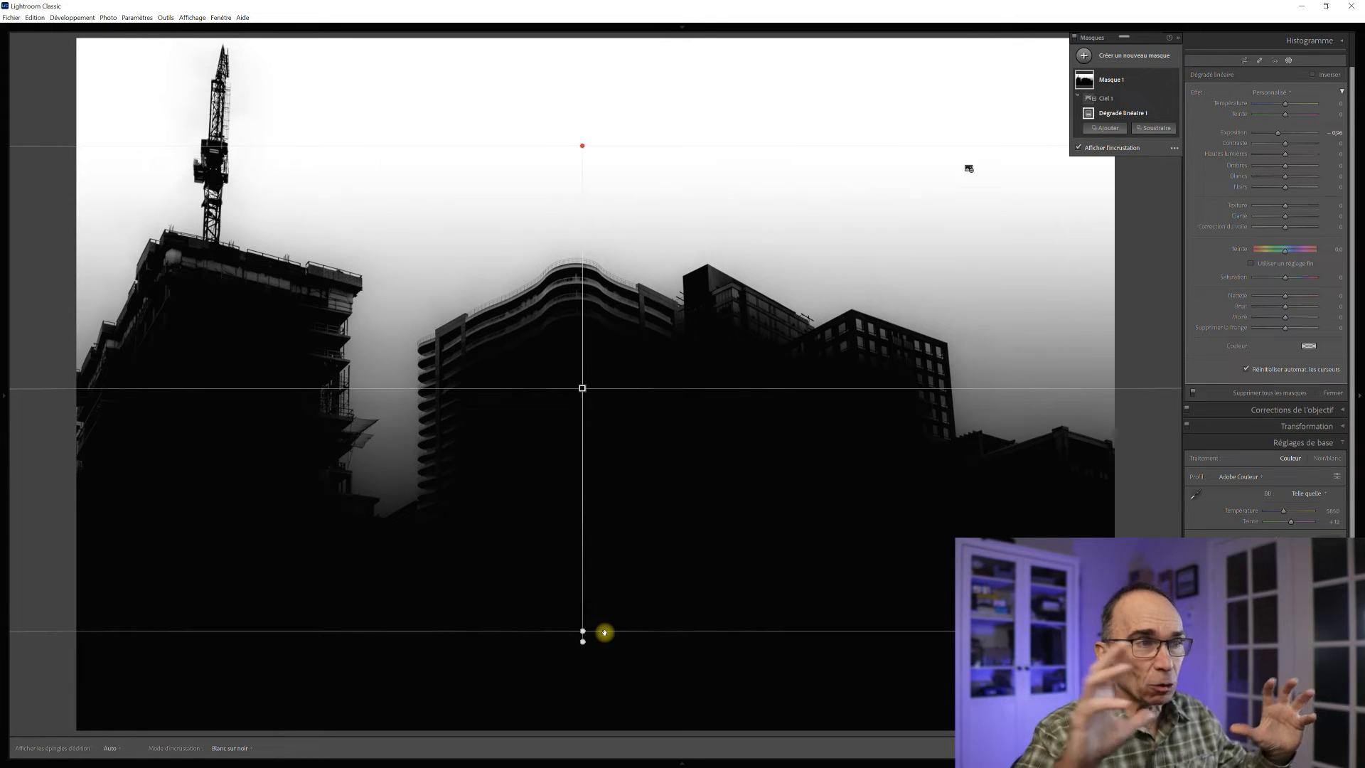
pyautogui.click(1115, 81)
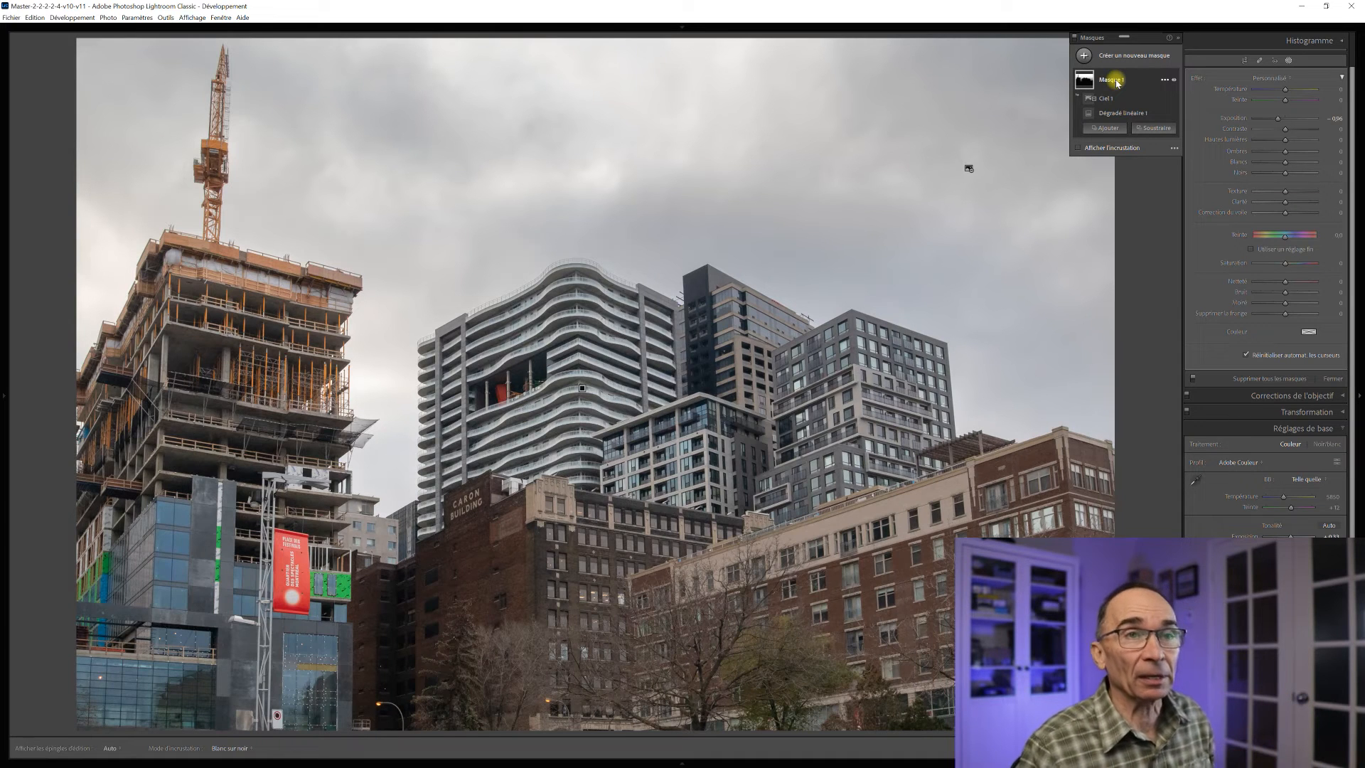
pyautogui.click(1163, 80)
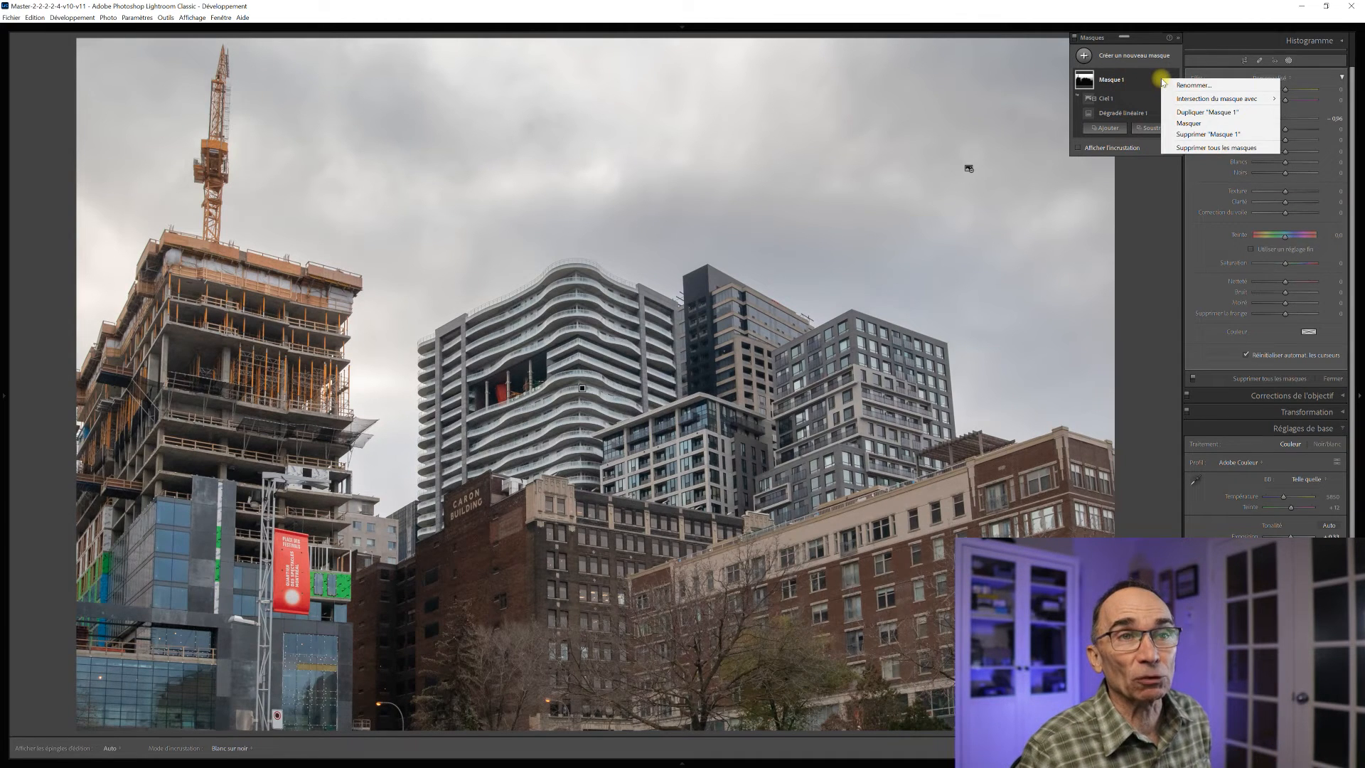
pyautogui.moveTo(1178, 98)
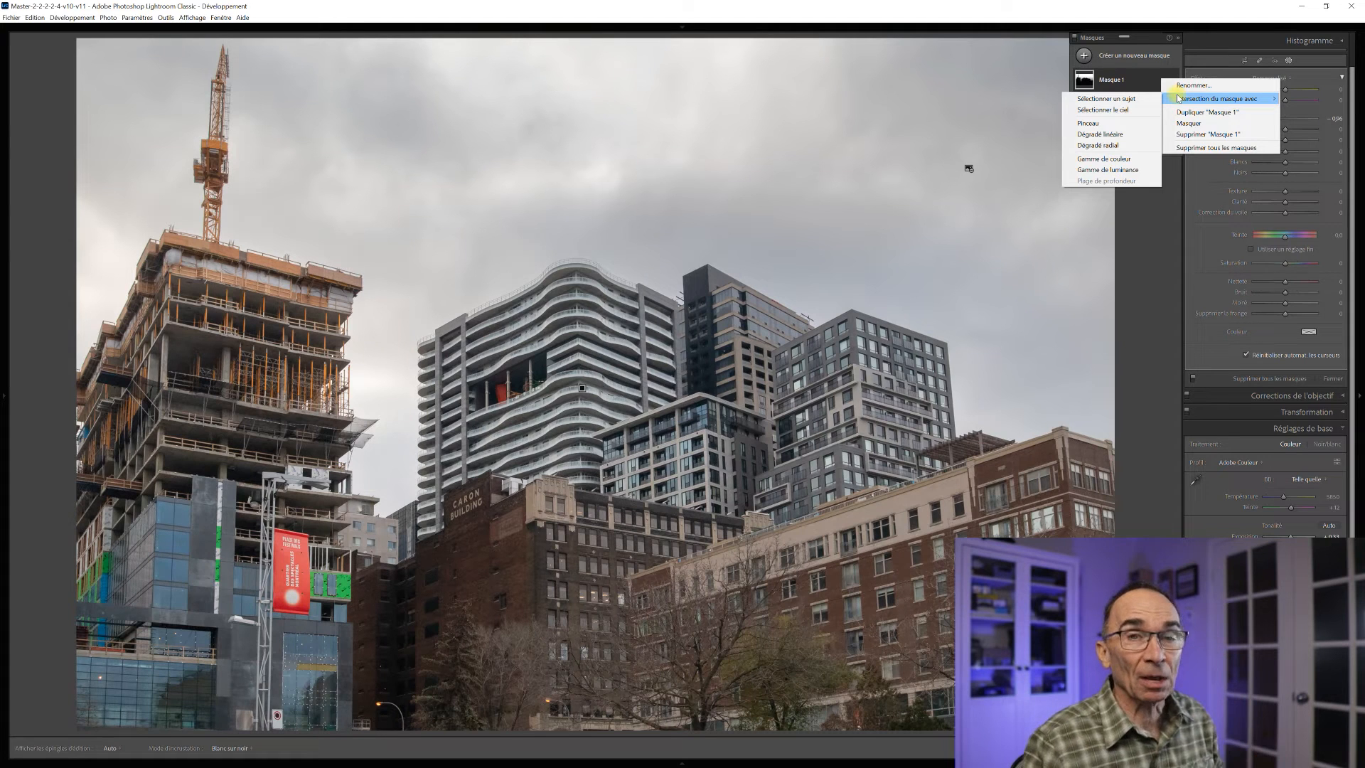
pyautogui.click(1202, 44)
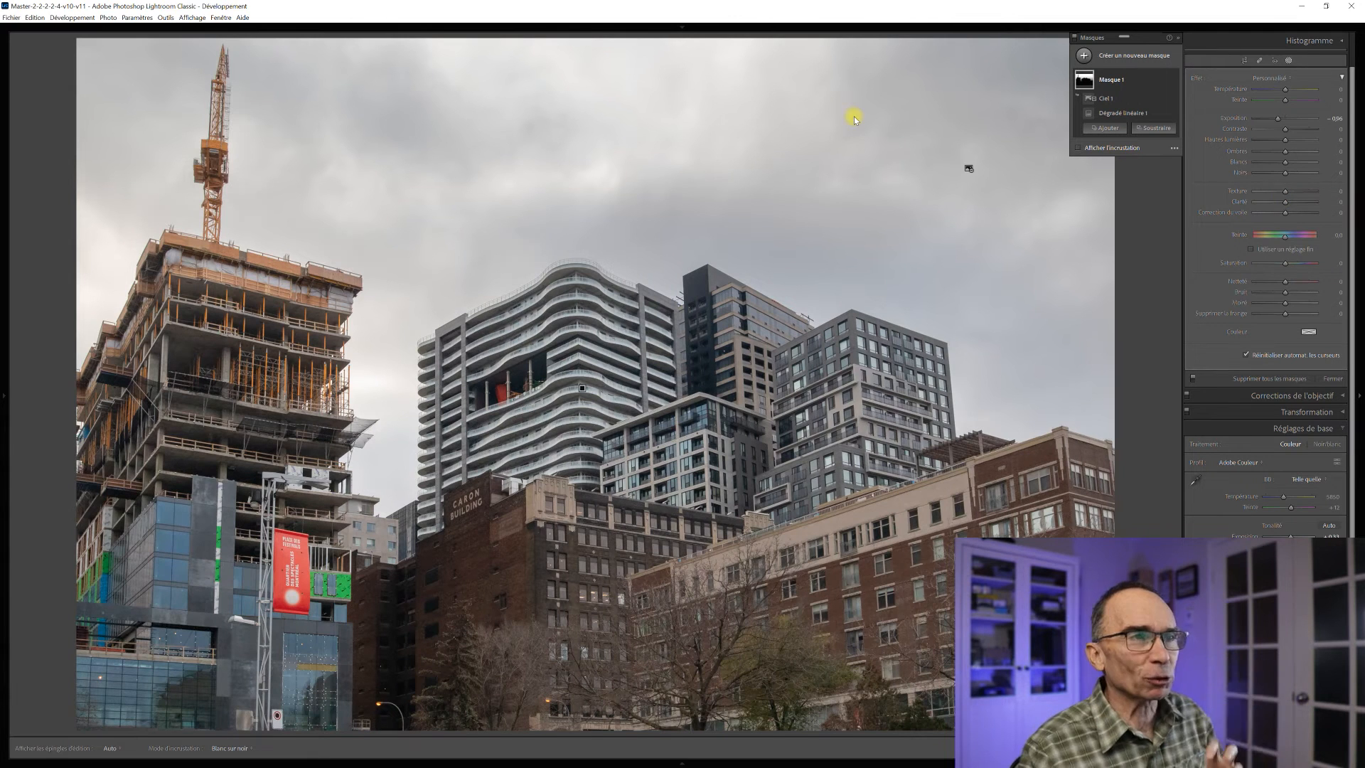
# - Add a second mask with a short linear gradient fading downward across the very top of the sky
pyautogui.click(1084, 56)
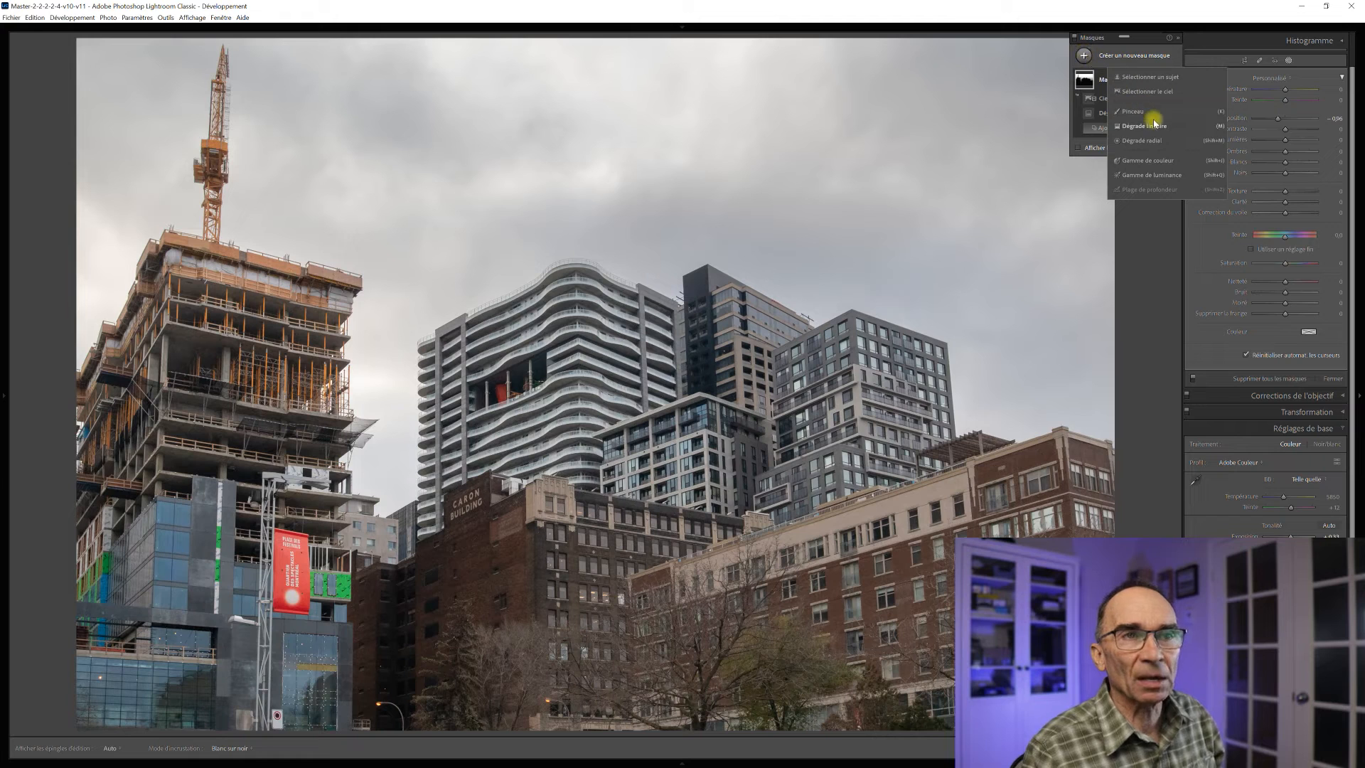
pyautogui.click(1157, 128)
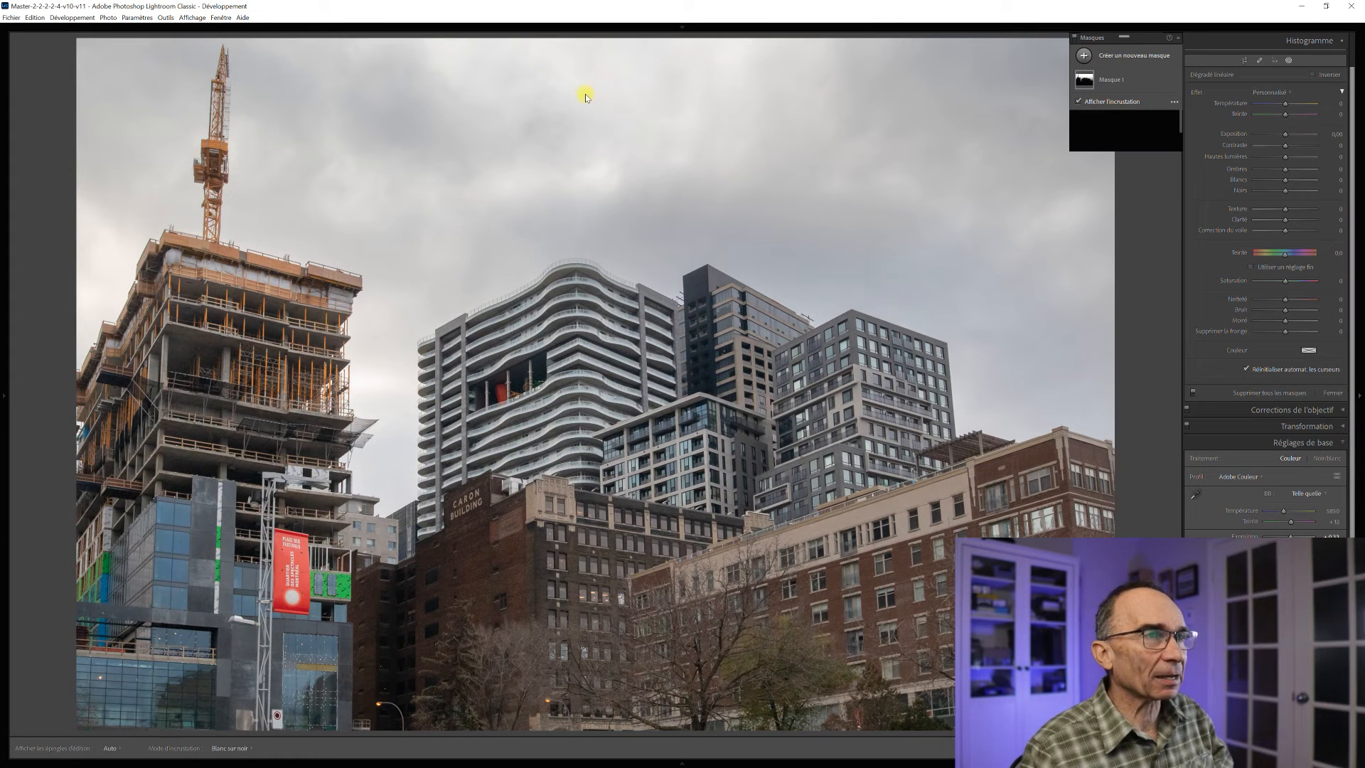
pyautogui.moveTo(582, 73); pyautogui.dragTo(600, 144)
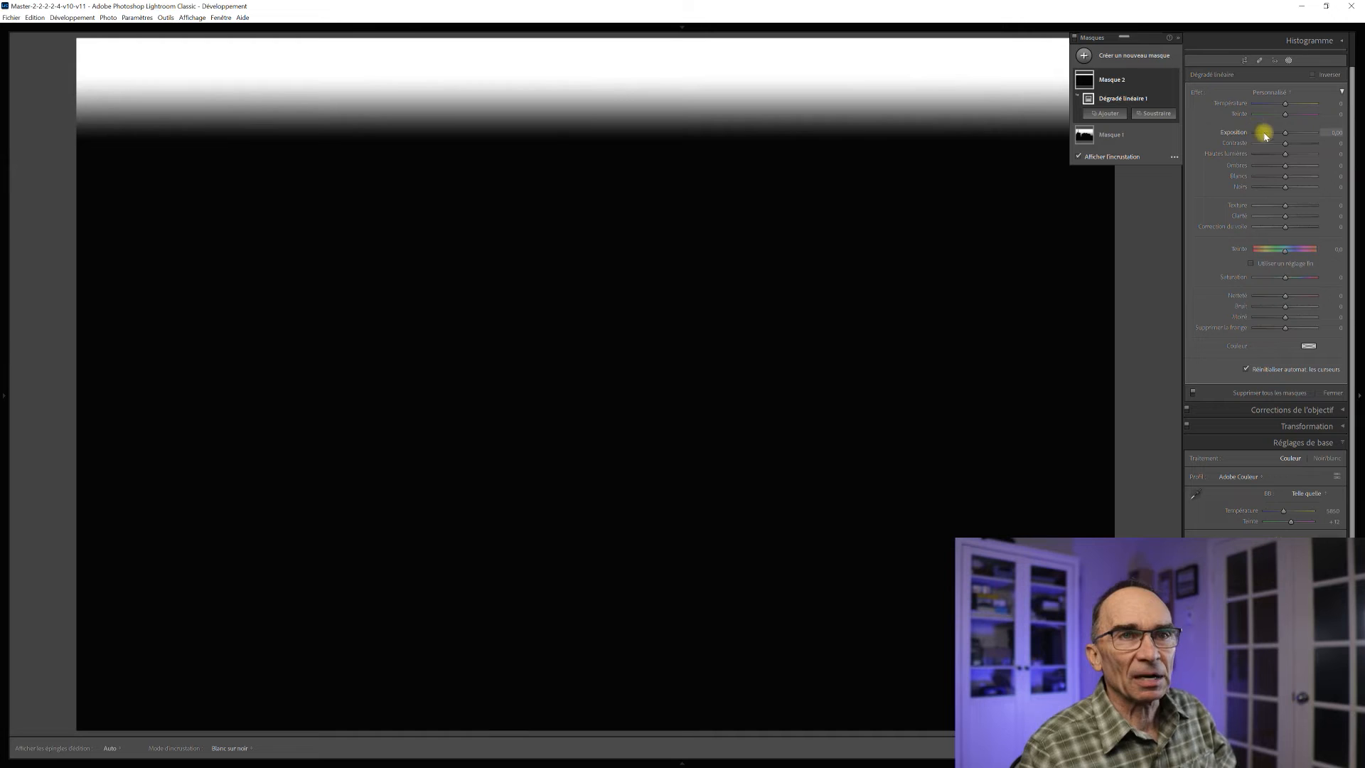
# - Hide the overlay and lower the exposure of Masque 2 to darken the top of the sky
pyautogui.click(1078, 157)
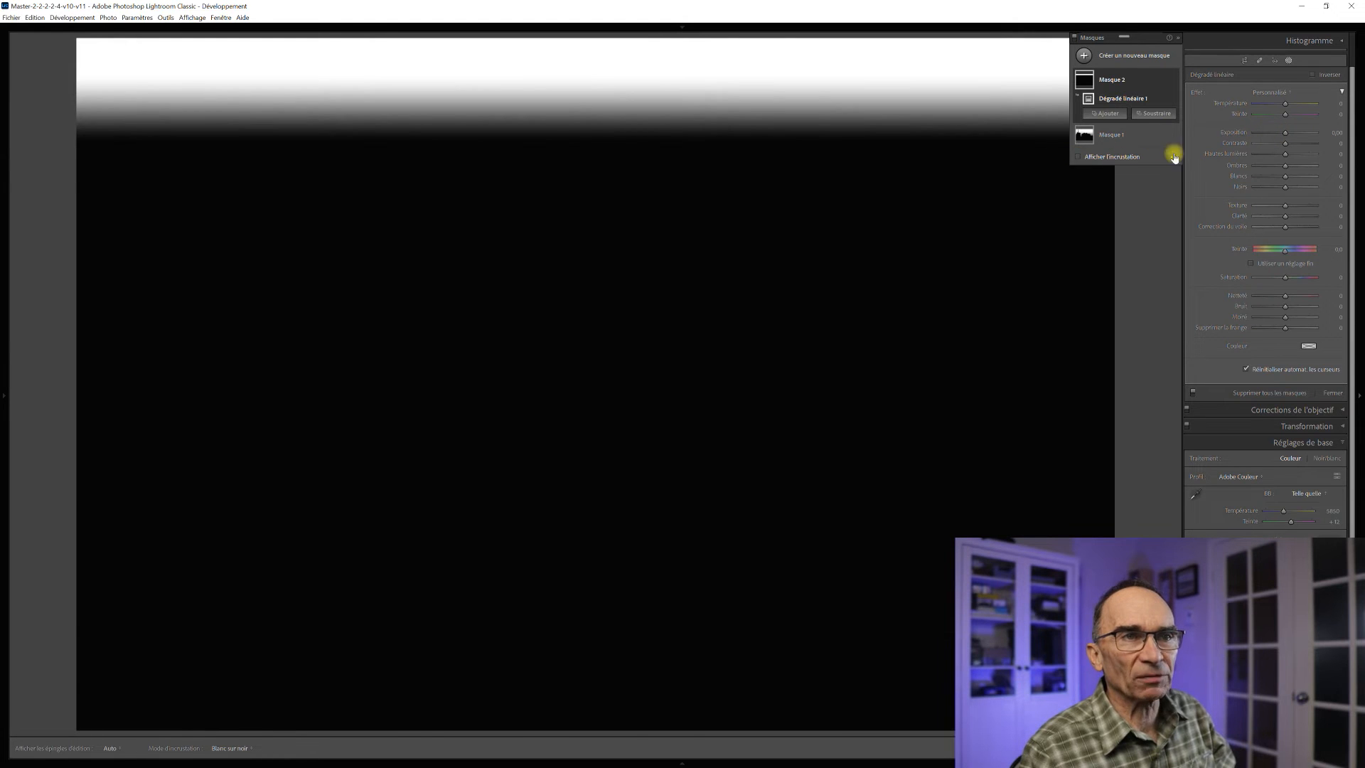
pyautogui.moveTo(1285, 138); pyautogui.dragTo(1278, 135)
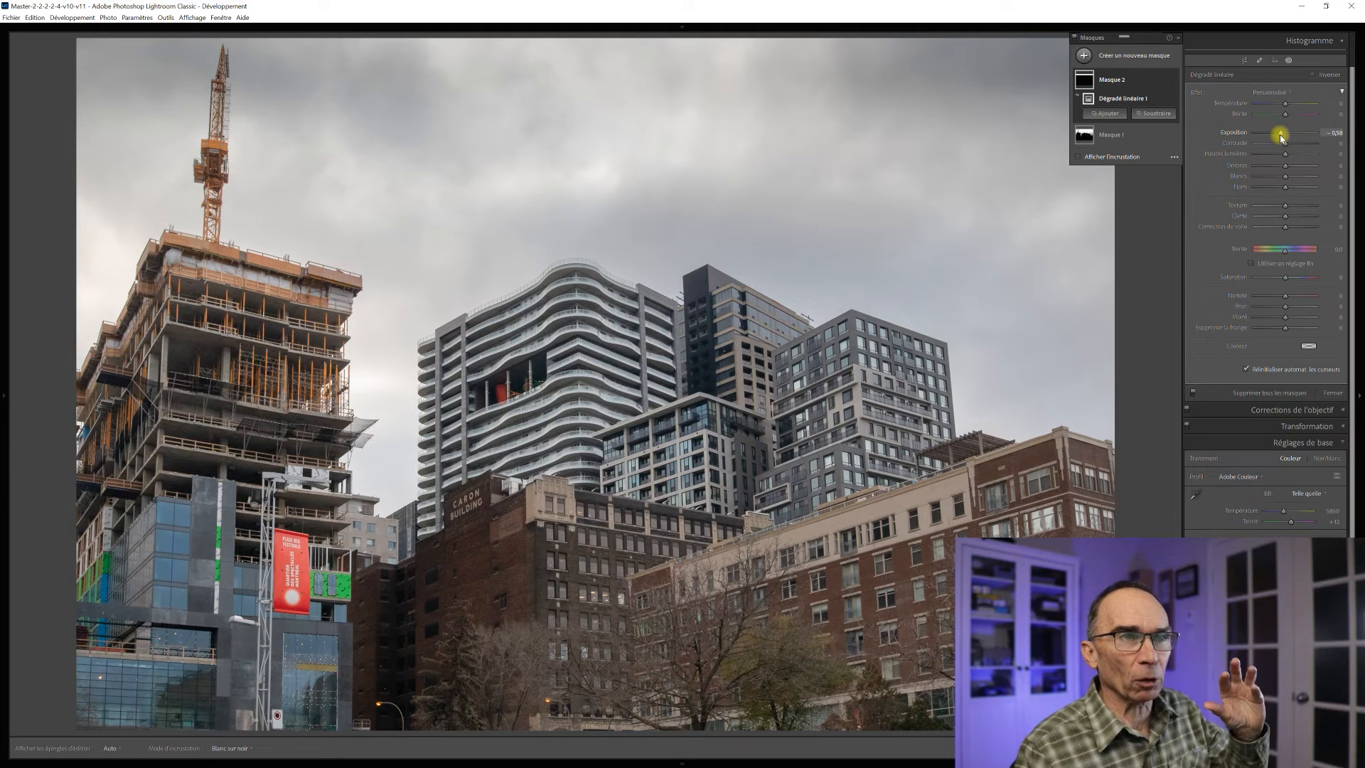
pyautogui.click(1279, 135)
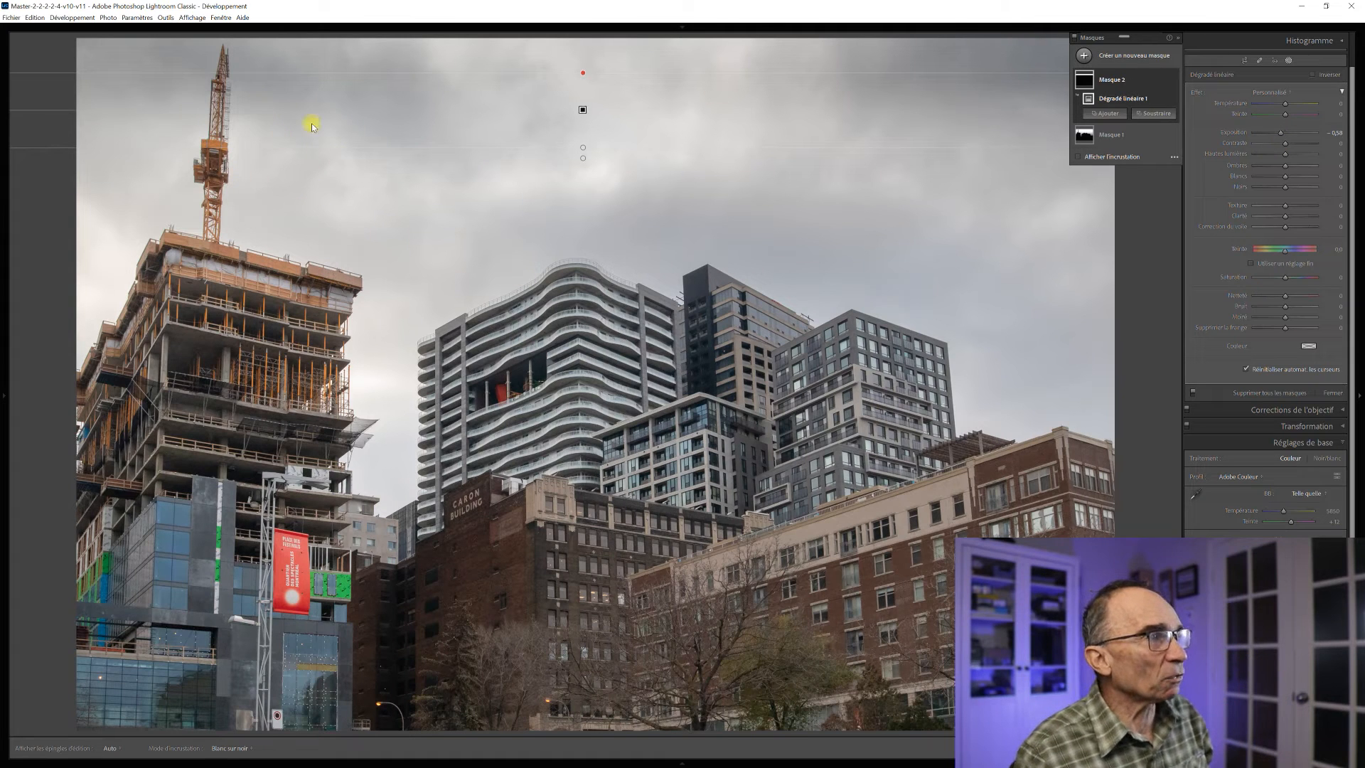
# - Intersect the linear gradient of Masque 2 with a sky selection
pyautogui.moveTo(1160, 96)
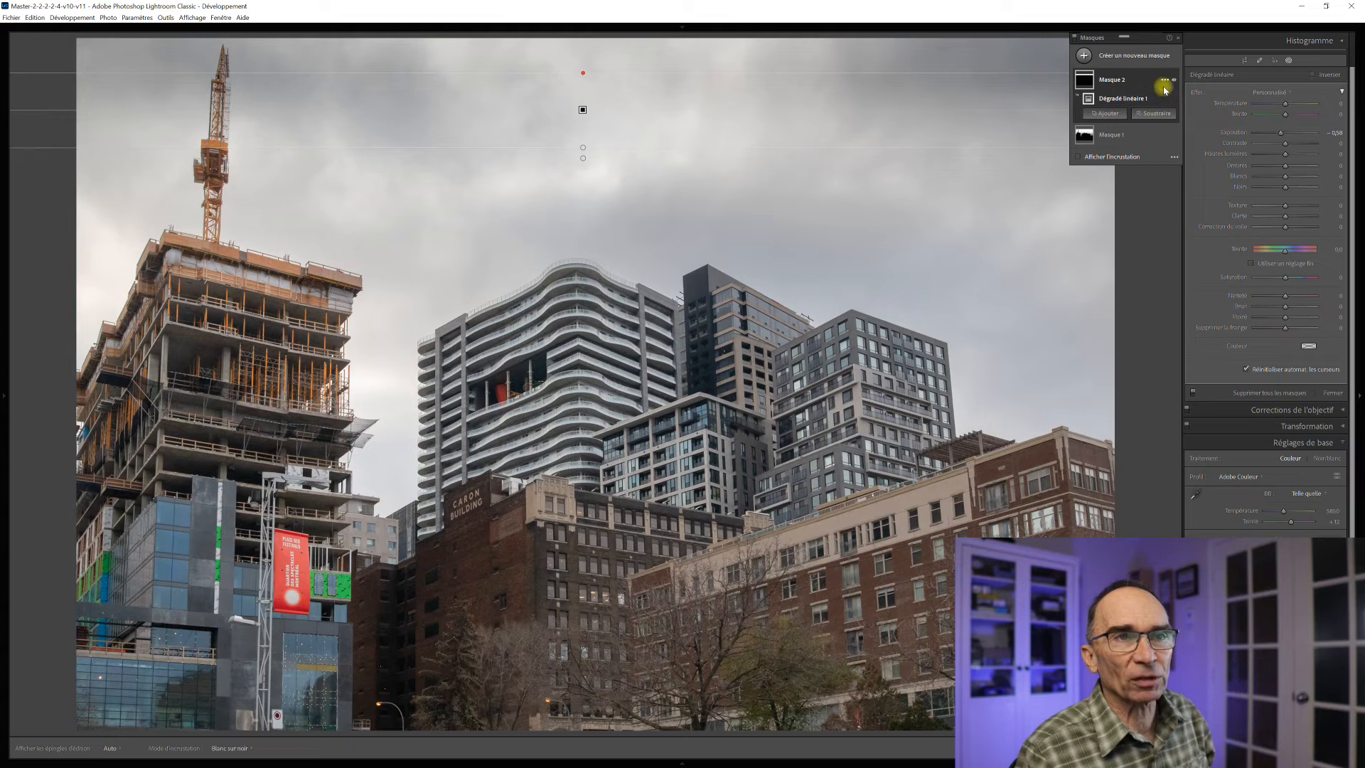
pyautogui.click(1163, 99)
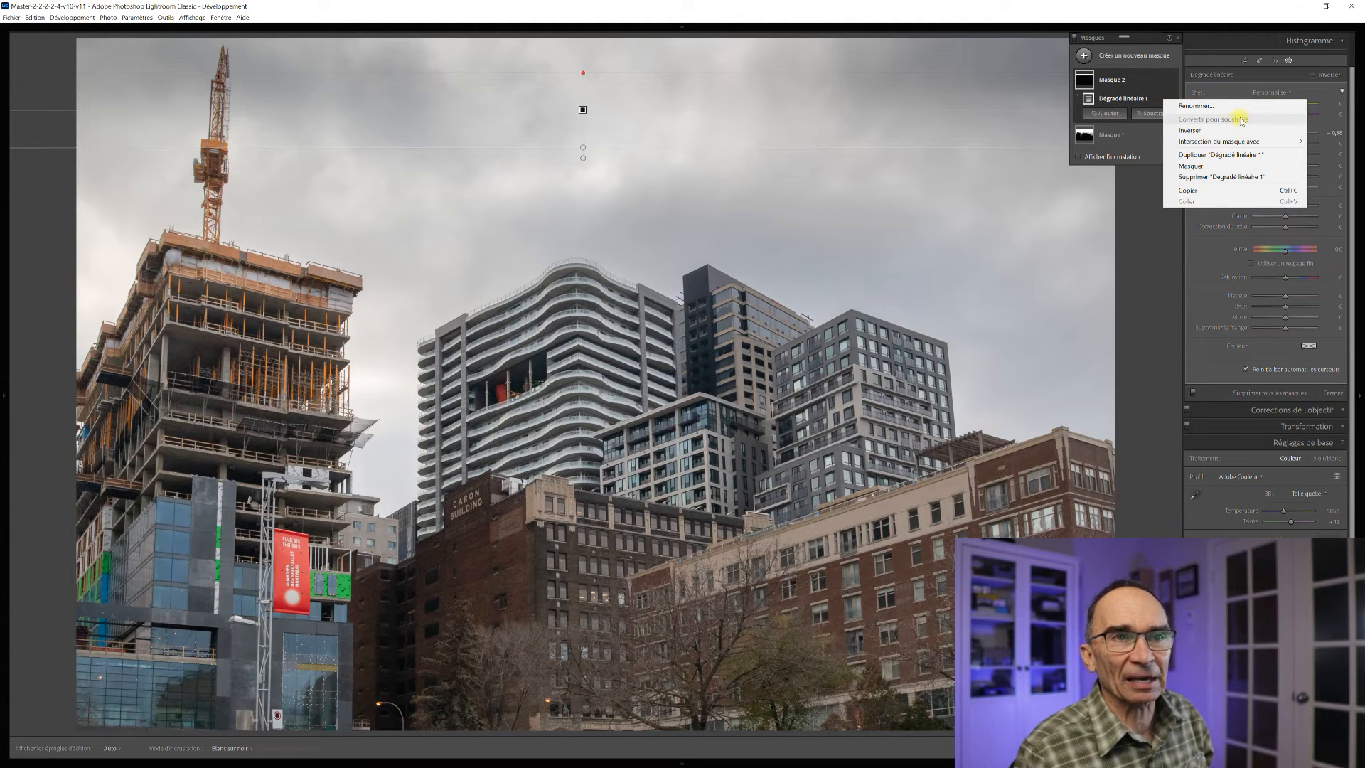
pyautogui.moveTo(1264, 142)
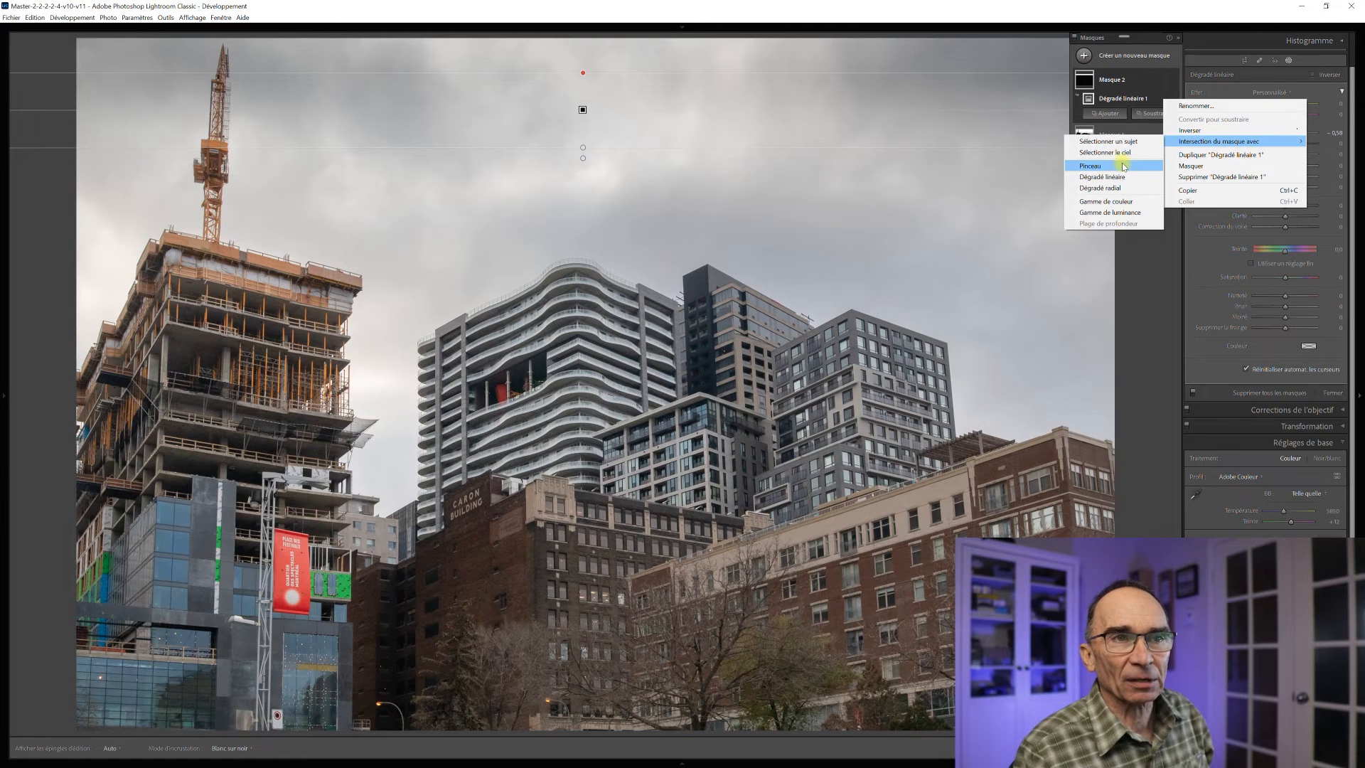
pyautogui.click(1145, 157)
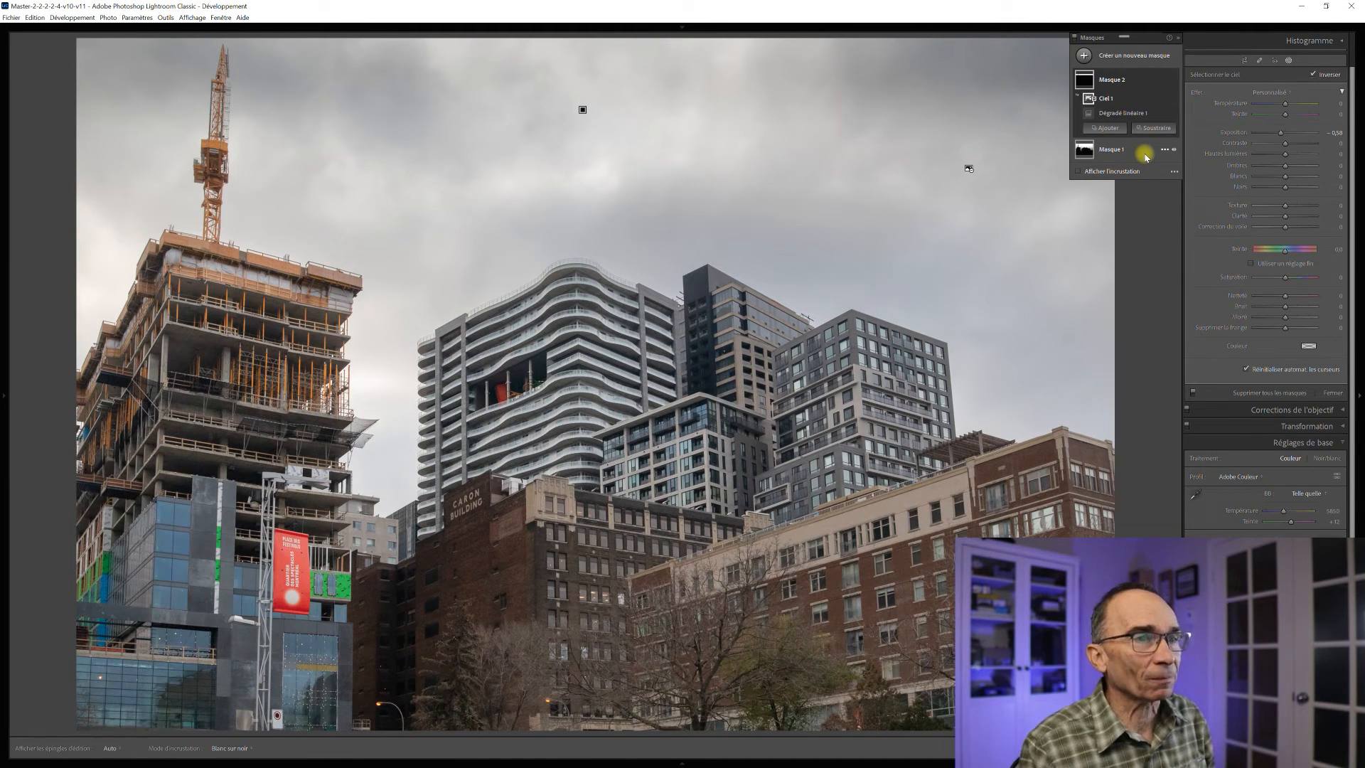
# - Add a third mask with a radial gradient centred on the modern buildings and switch its overlay to Incrustation couleur
pyautogui.click(1146, 157)
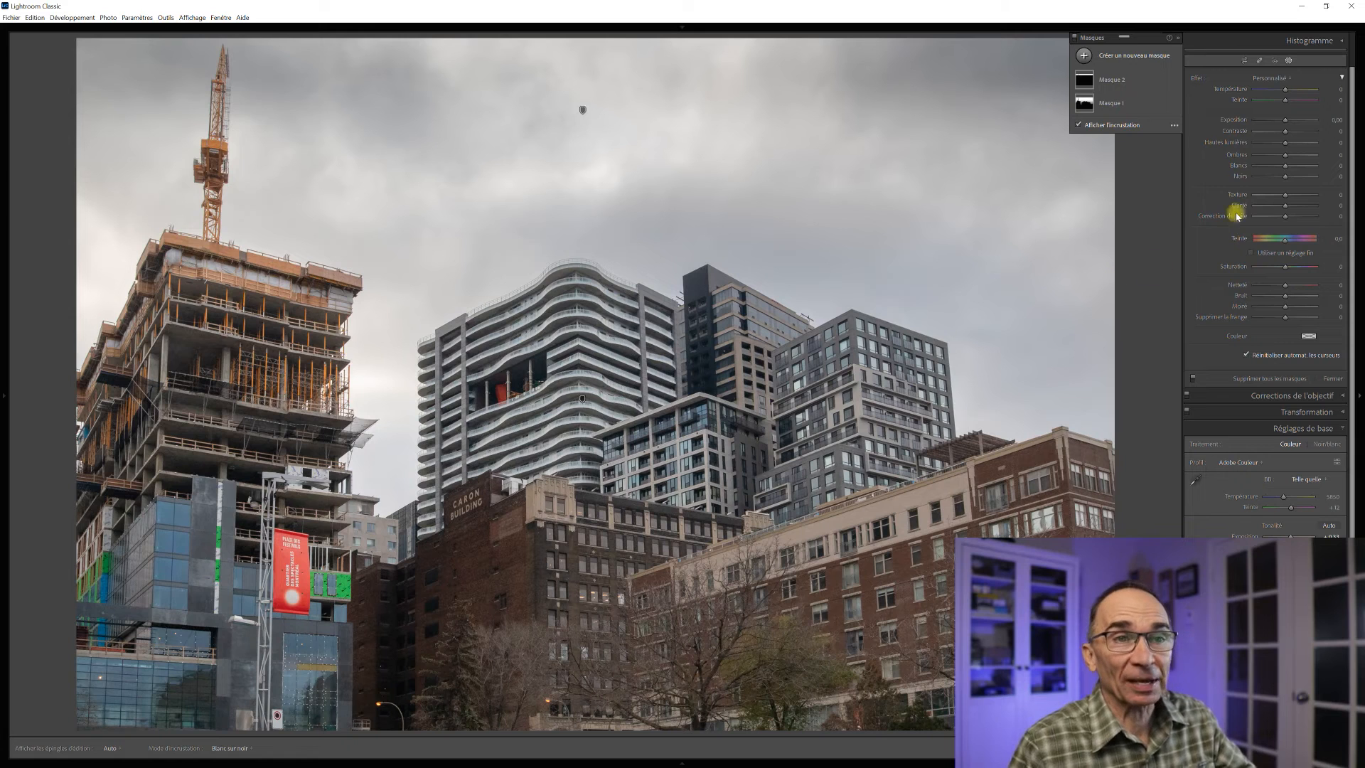
pyautogui.click(1086, 55)
pyautogui.click(1152, 141)
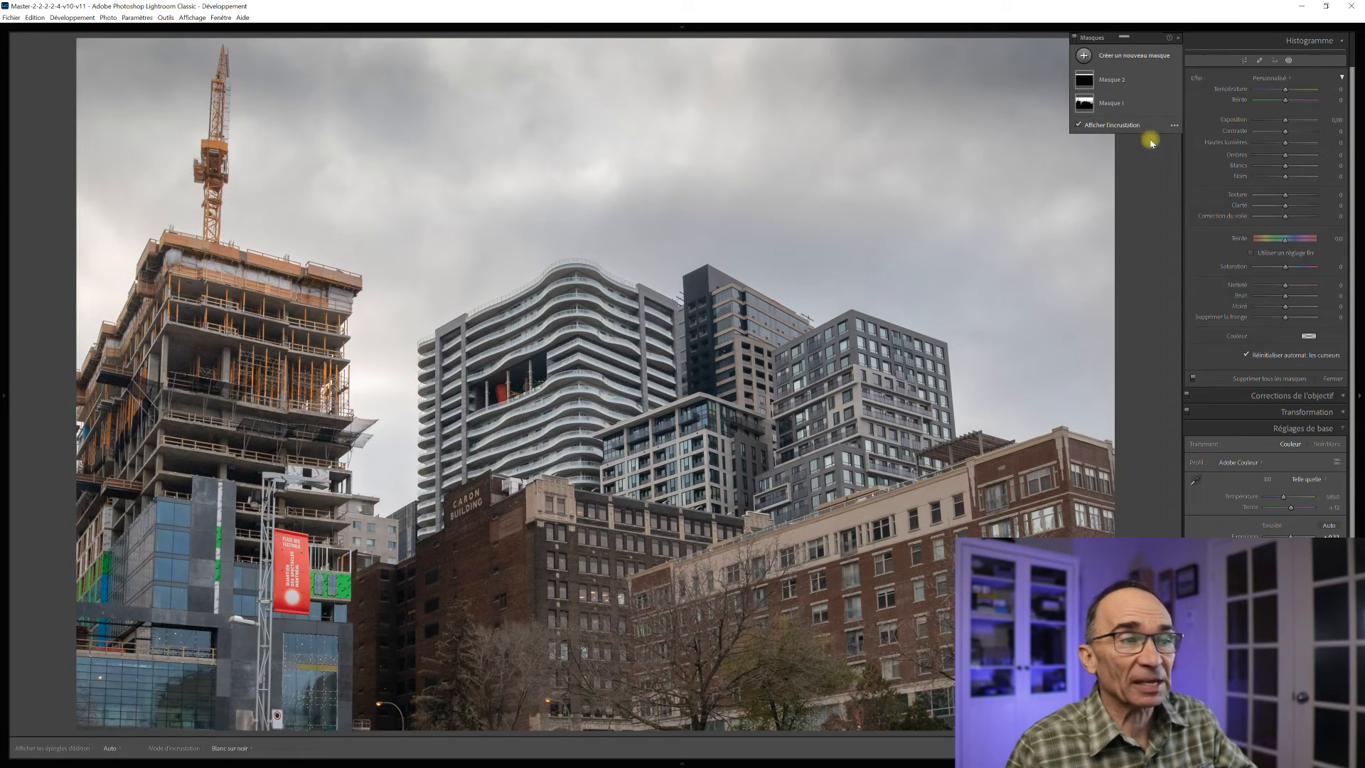
pyautogui.moveTo(685, 407); pyautogui.dragTo(777, 450)
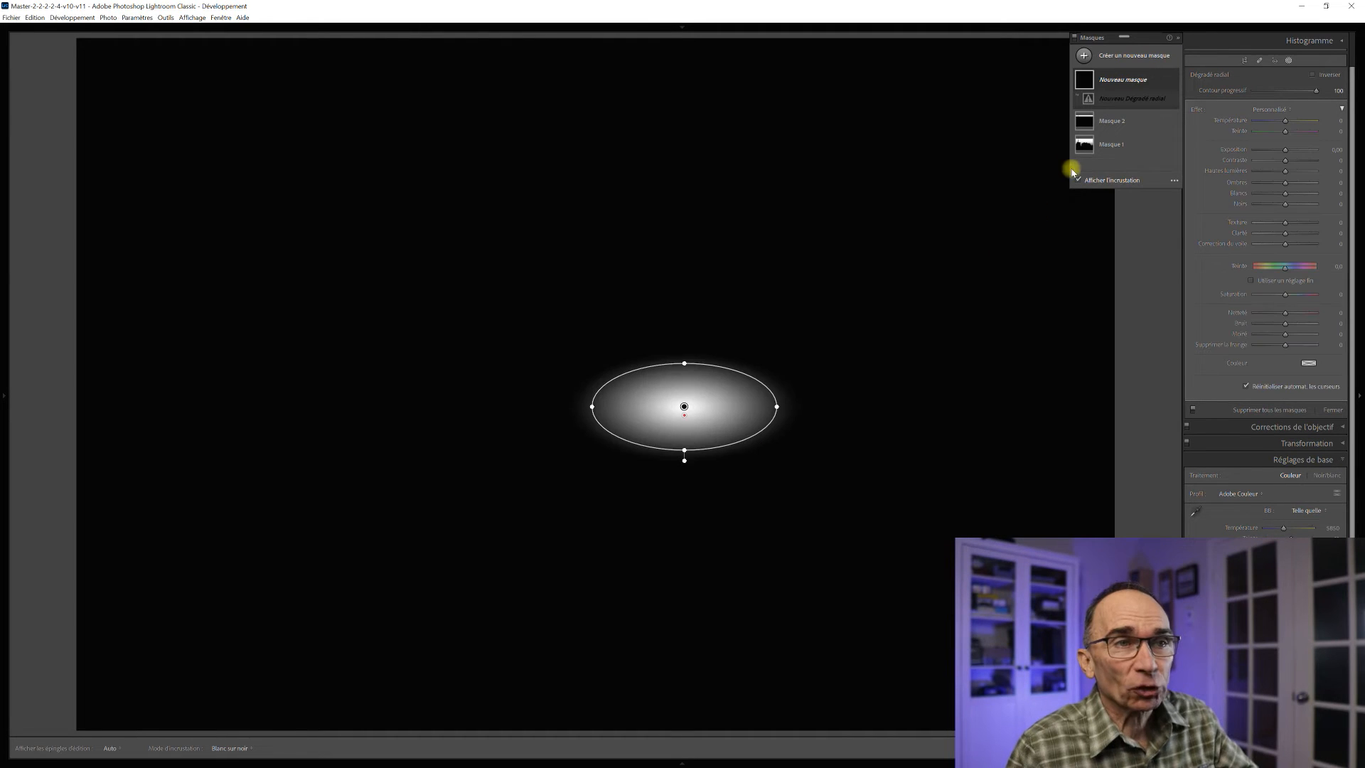
pyautogui.click(1175, 180)
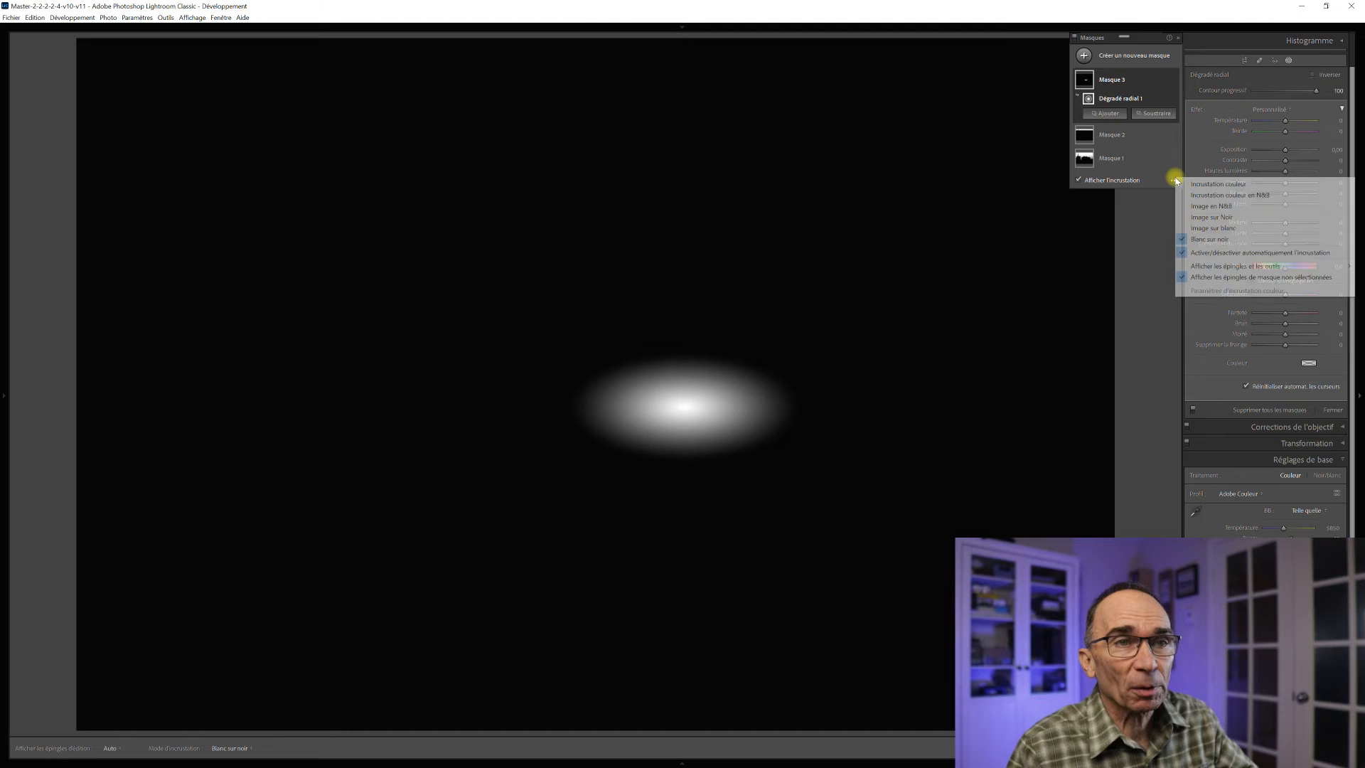
pyautogui.click(1201, 186)
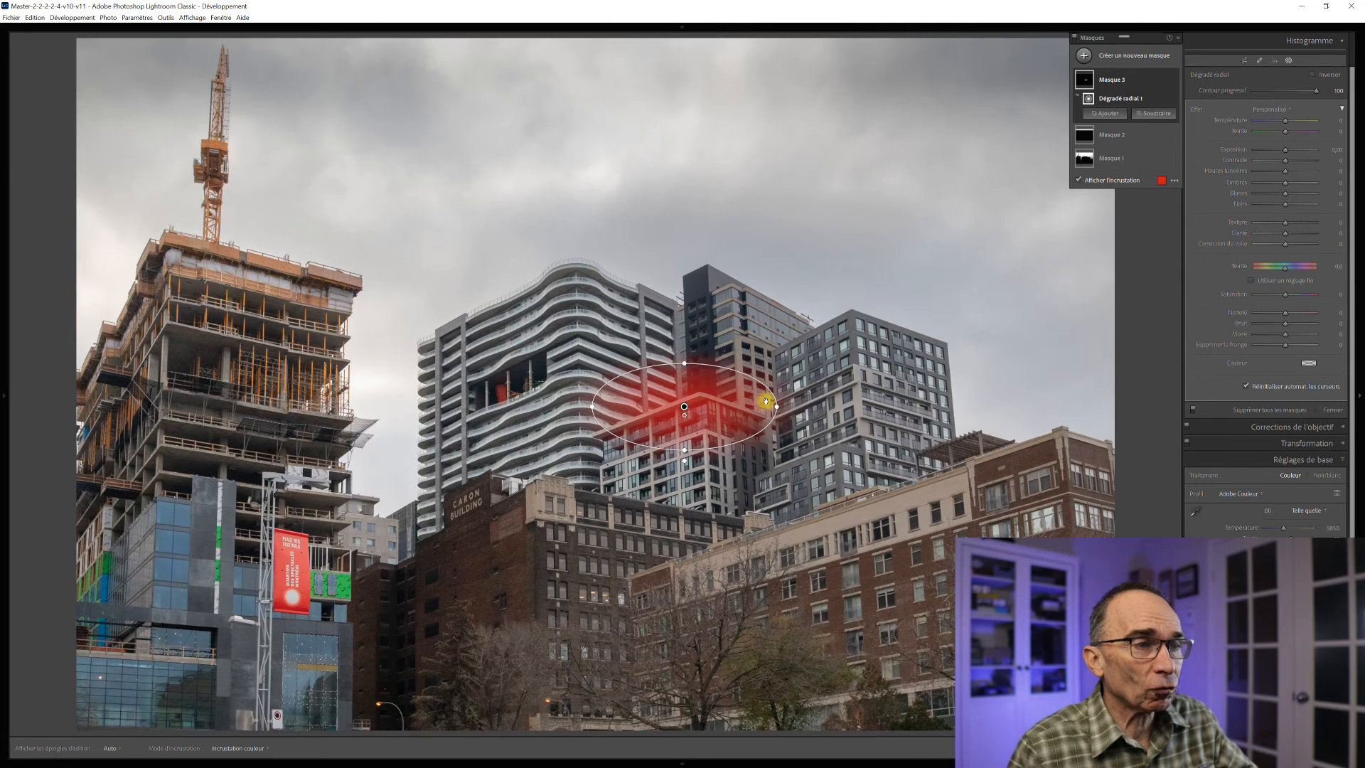
# - Enlarge and recentre the radial gradient of Masque 3 so its ellipse encloses the group of modern buildings
pyautogui.moveTo(777, 407); pyautogui.dragTo(906, 407)
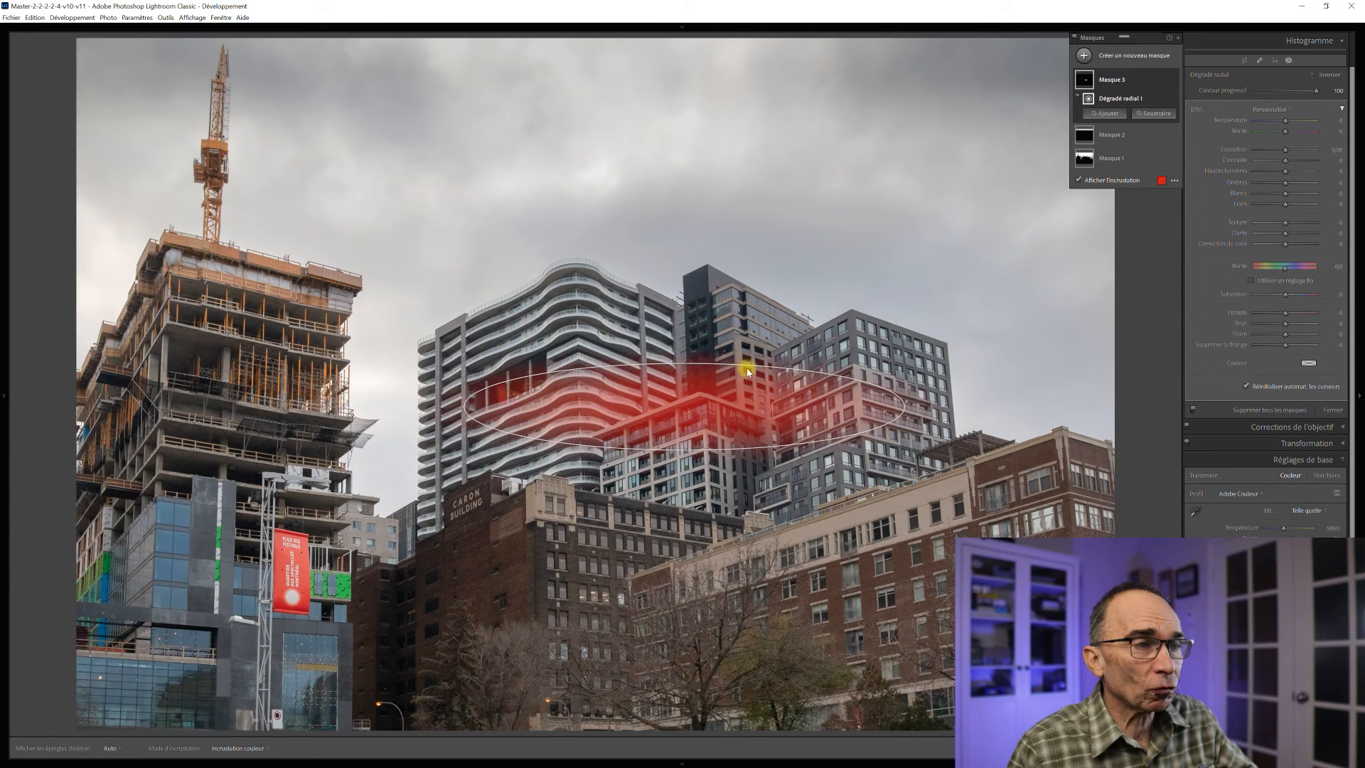
pyautogui.moveTo(684, 363); pyautogui.dragTo(684, 274)
pyautogui.moveTo(904, 406); pyautogui.dragTo(971, 412)
pyautogui.moveTo(681, 276); pyautogui.dragTo(677, 240)
pyautogui.moveTo(685, 408); pyautogui.dragTo(673, 396)
pyautogui.moveTo(958, 391); pyautogui.dragTo(970, 392)
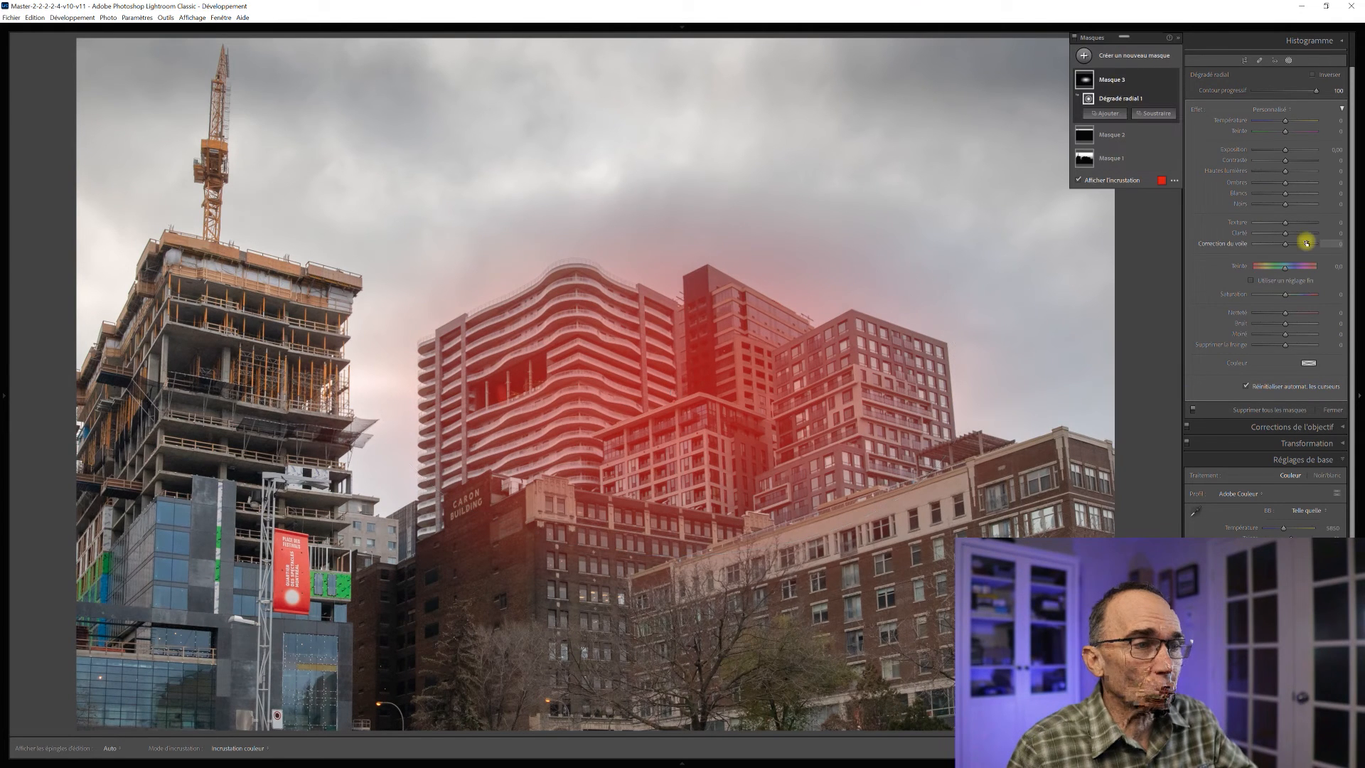
# - Set the clarity of Masque 3 to 43 and its exposure to 0,77
pyautogui.moveTo(1287, 234); pyautogui.dragTo(1298, 233)
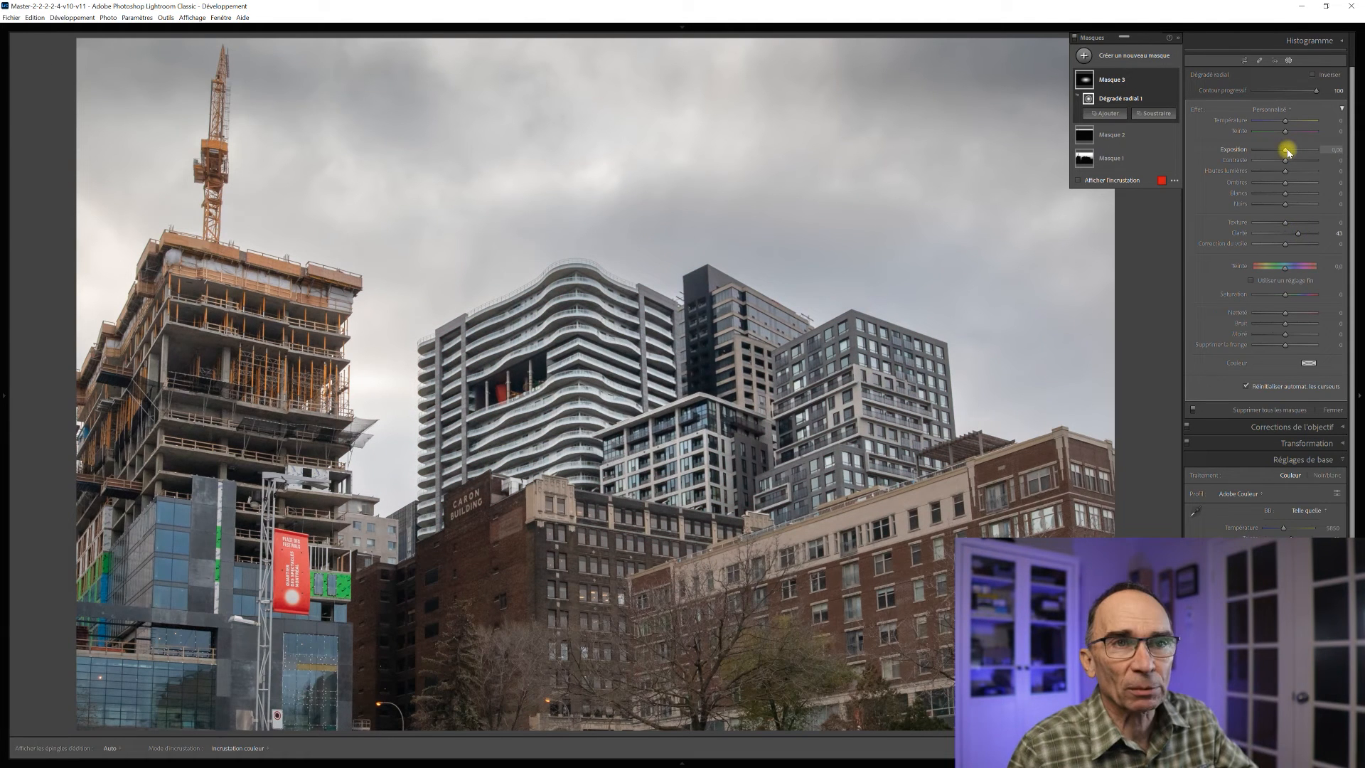
pyautogui.moveTo(1287, 150); pyautogui.dragTo(1292, 151)
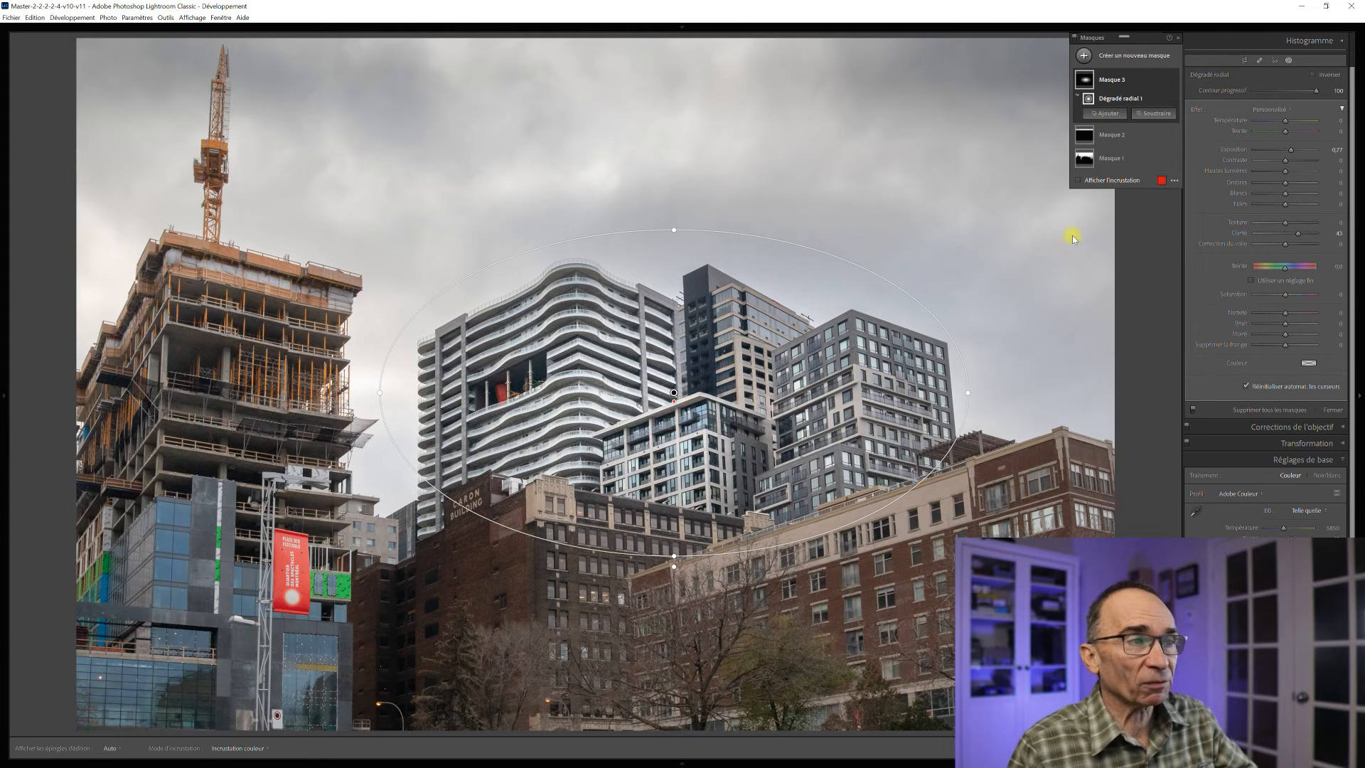
# - Intersect the radial gradient of Masque 3 with a subject selection
pyautogui.click(1172, 89)
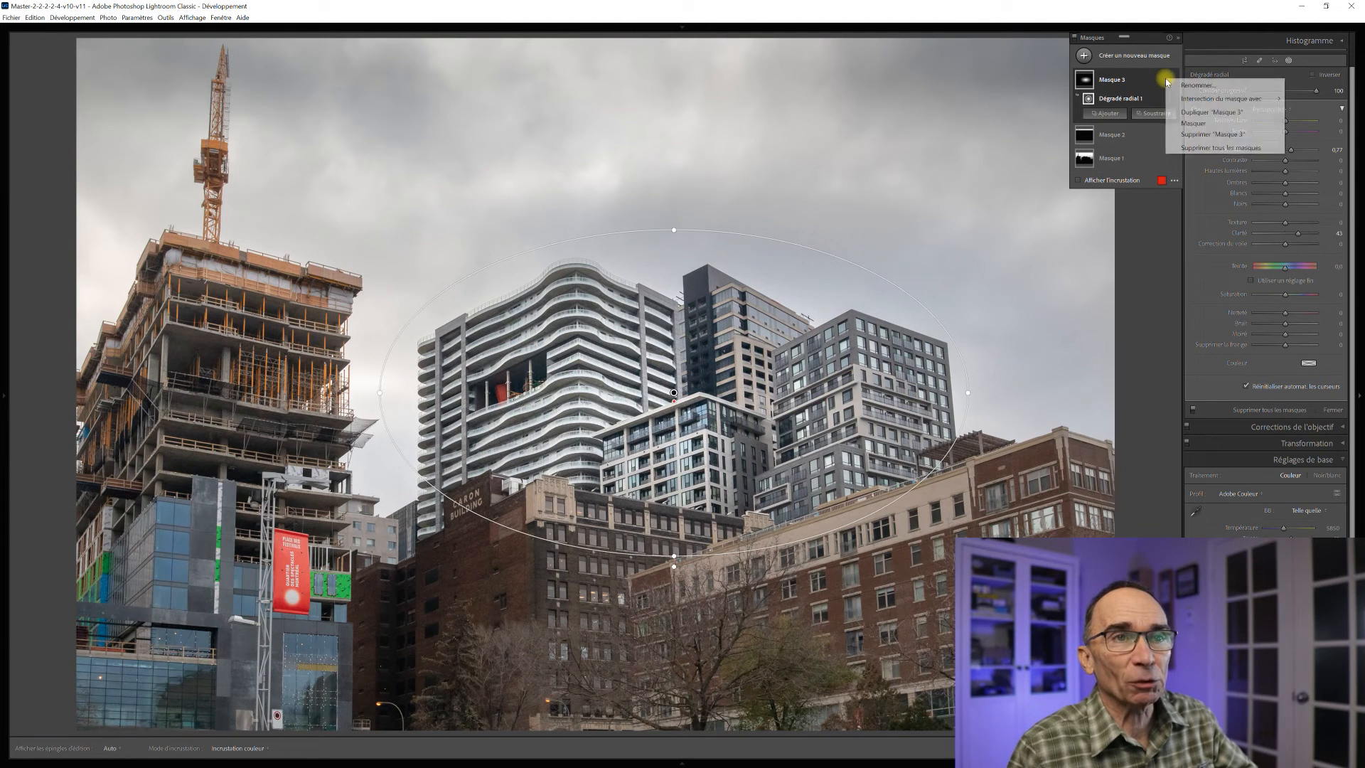
pyautogui.moveTo(1179, 99)
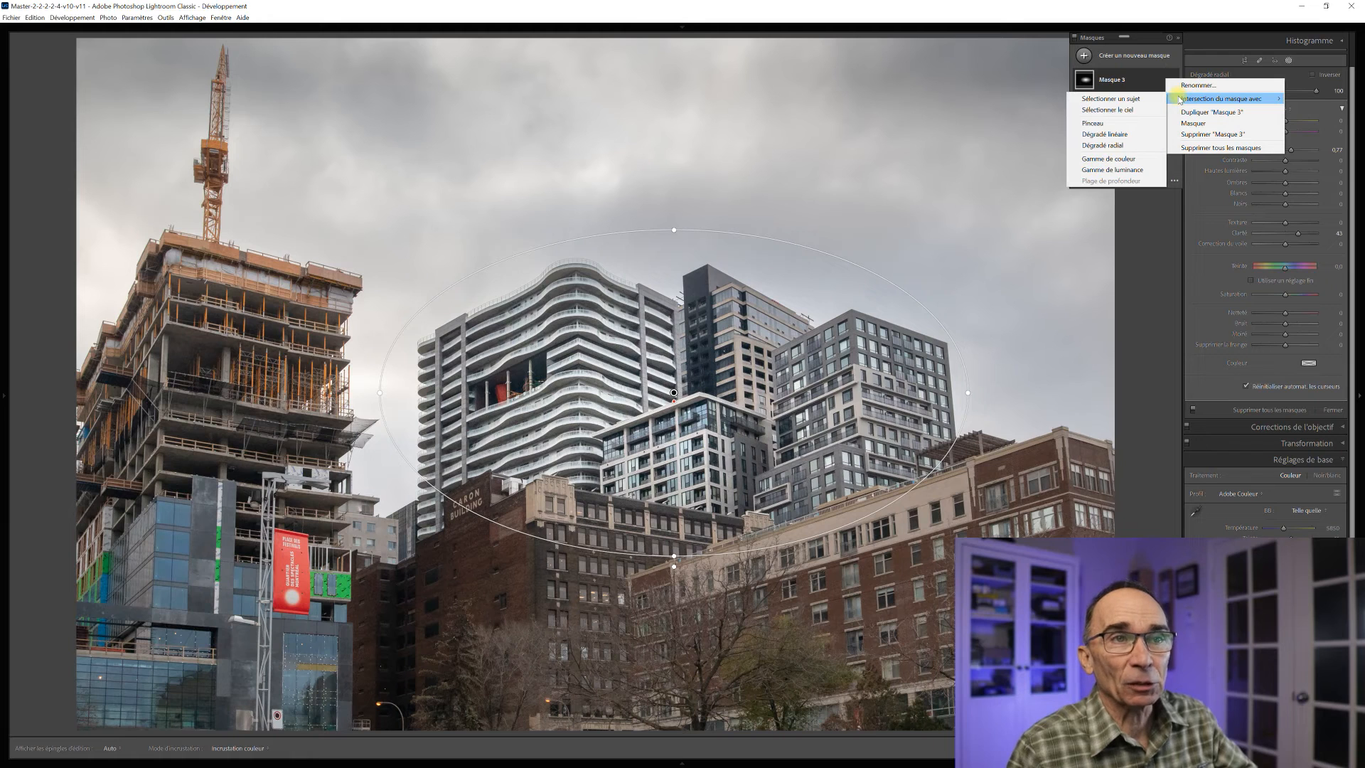
pyautogui.click(1134, 100)
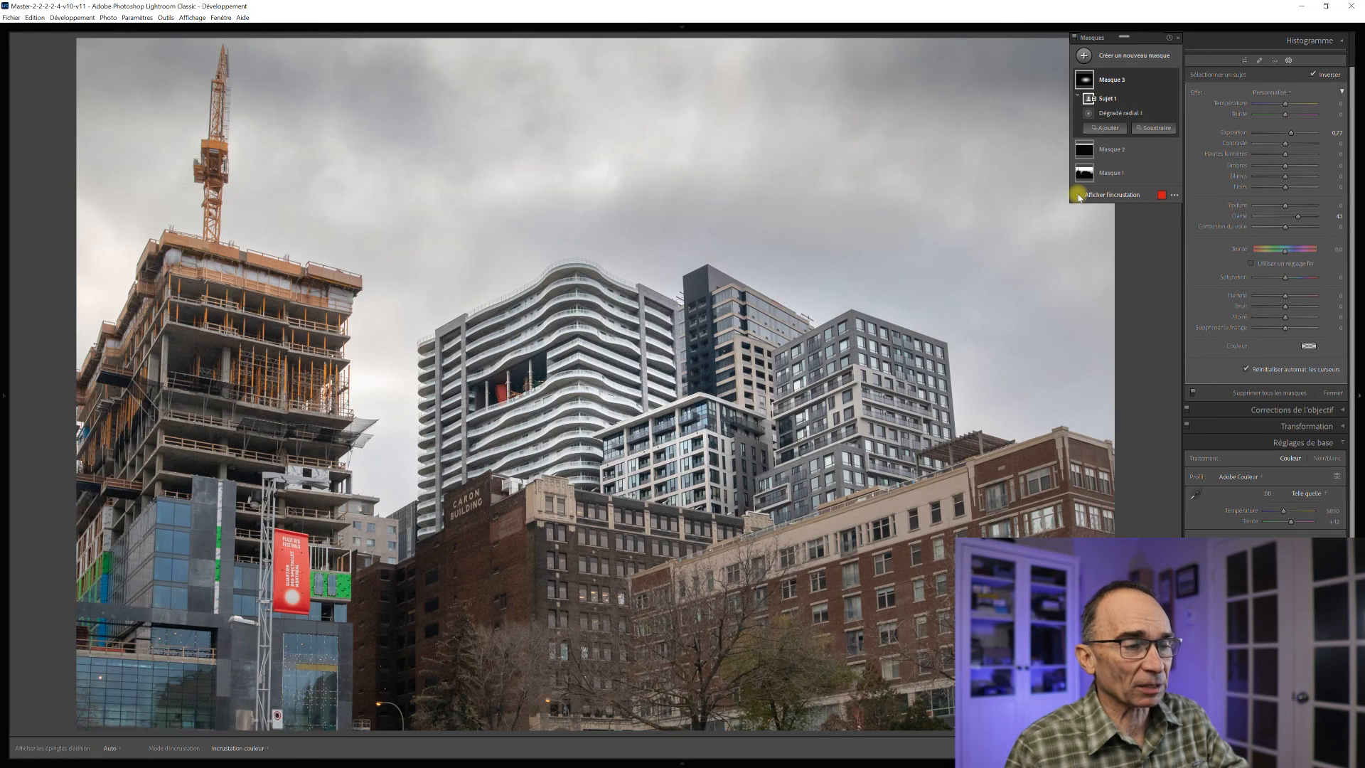
# - Show the Masque 3 overlay as Blanc sur noir and narrow its radial gradient slightly away from the building under construction
pyautogui.click(1079, 195)
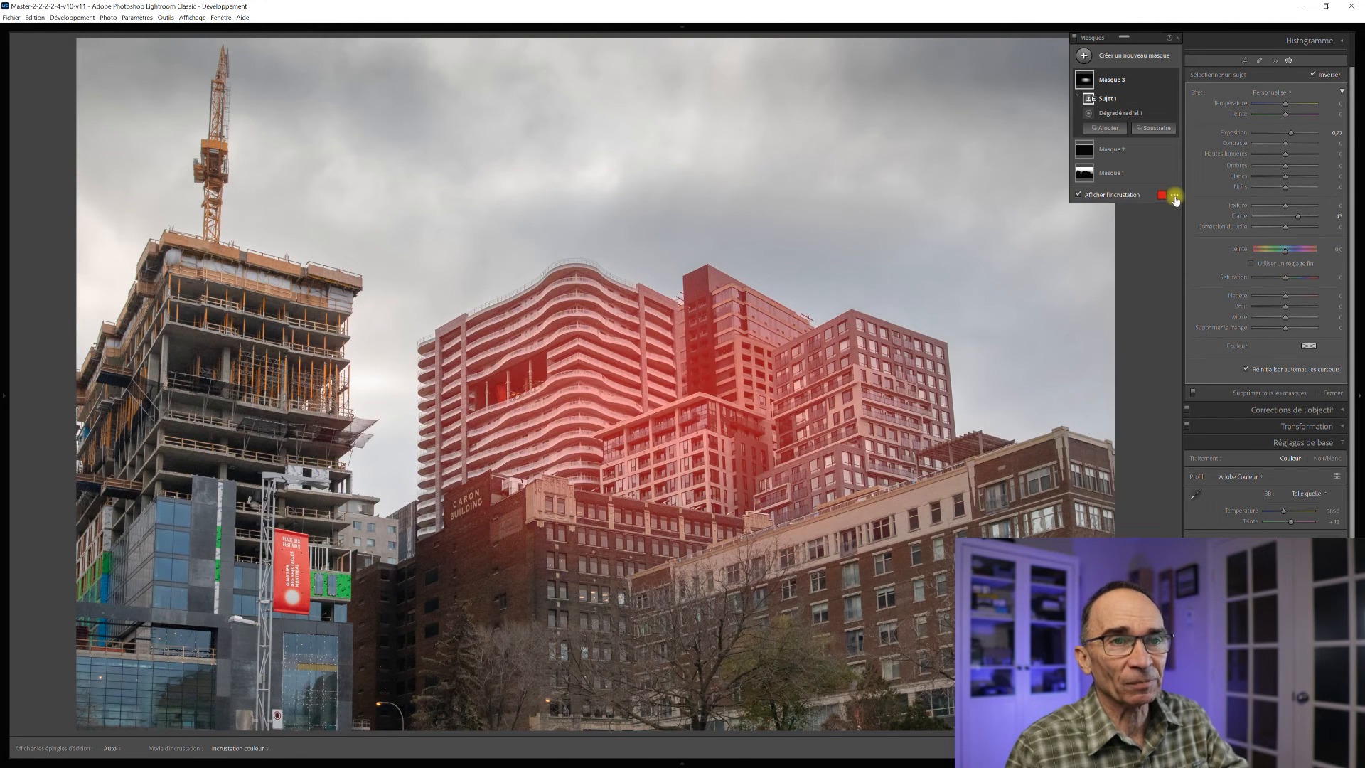
pyautogui.click(1175, 195)
pyautogui.click(1217, 258)
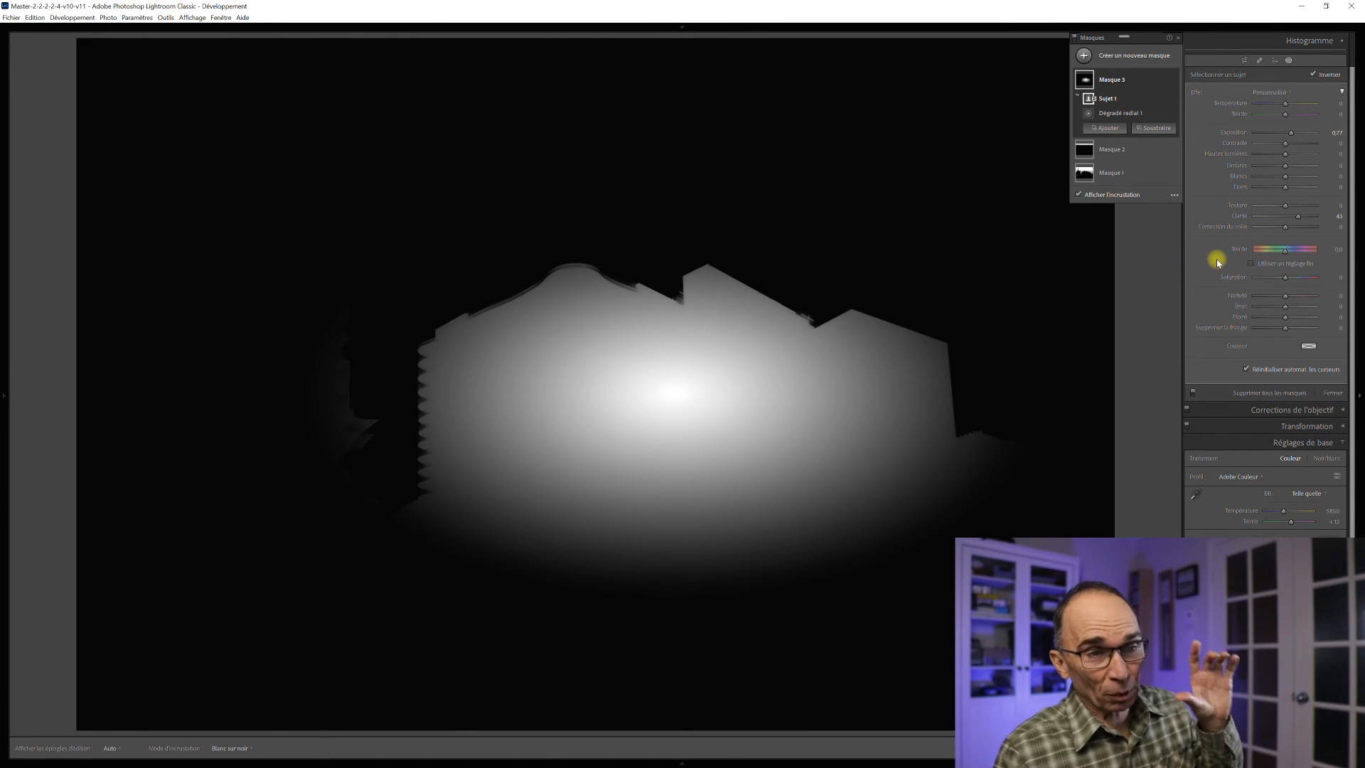
pyautogui.click(1125, 114)
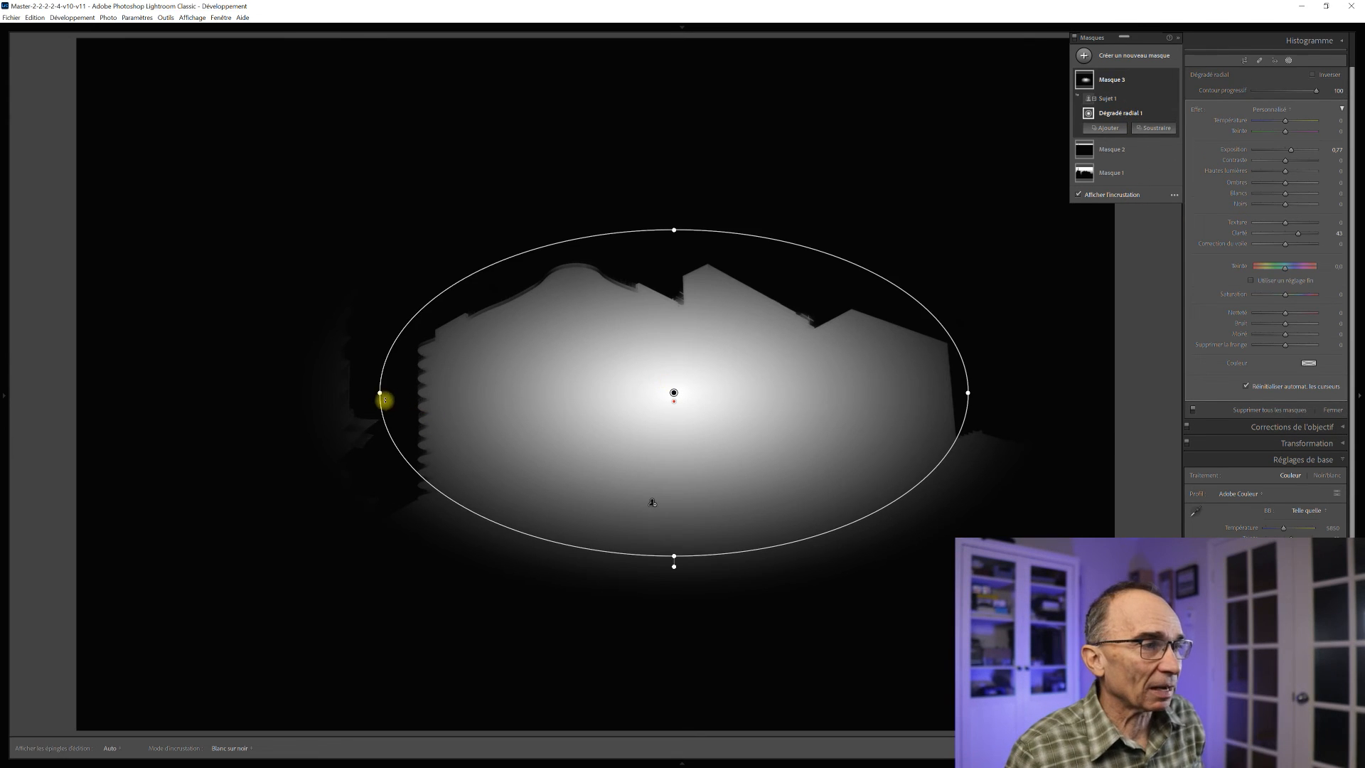
pyautogui.moveTo(379, 395); pyautogui.dragTo(399, 396)
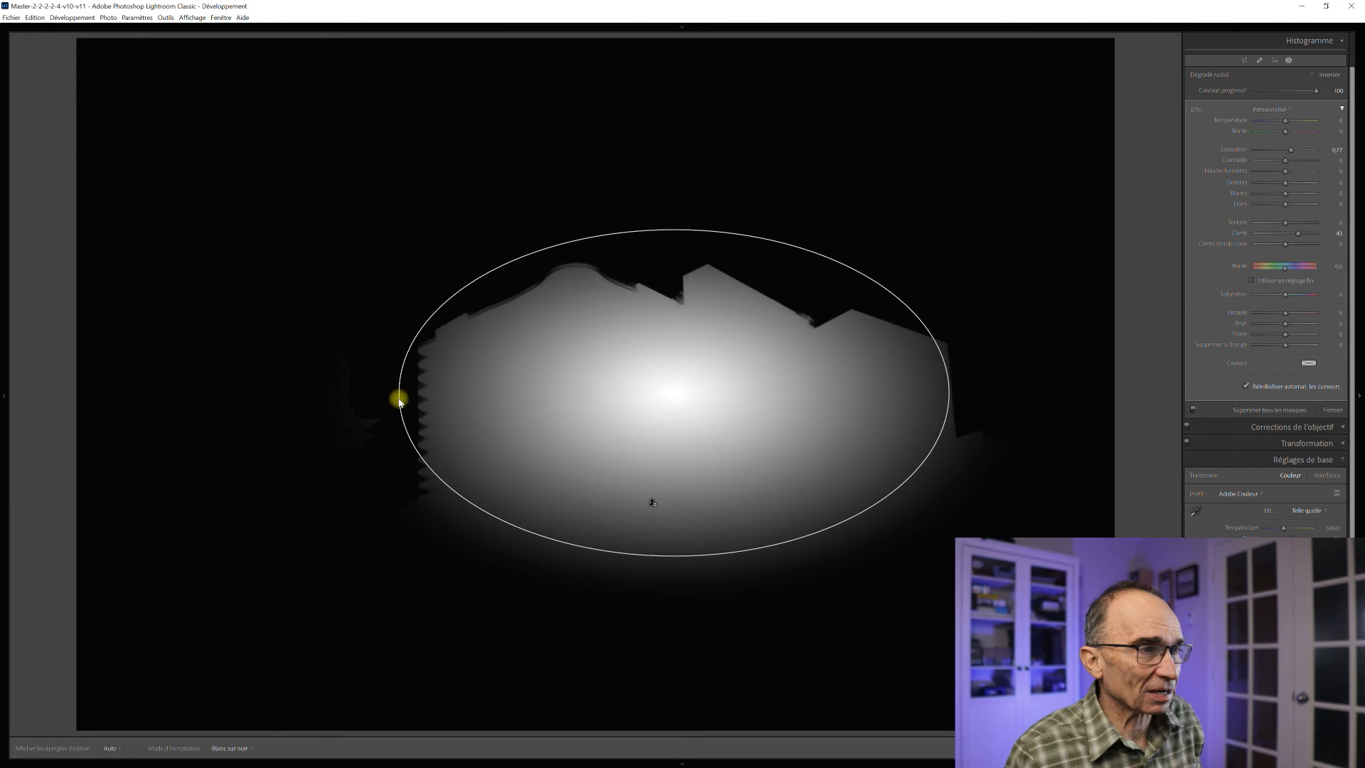
pyautogui.click(1078, 196)
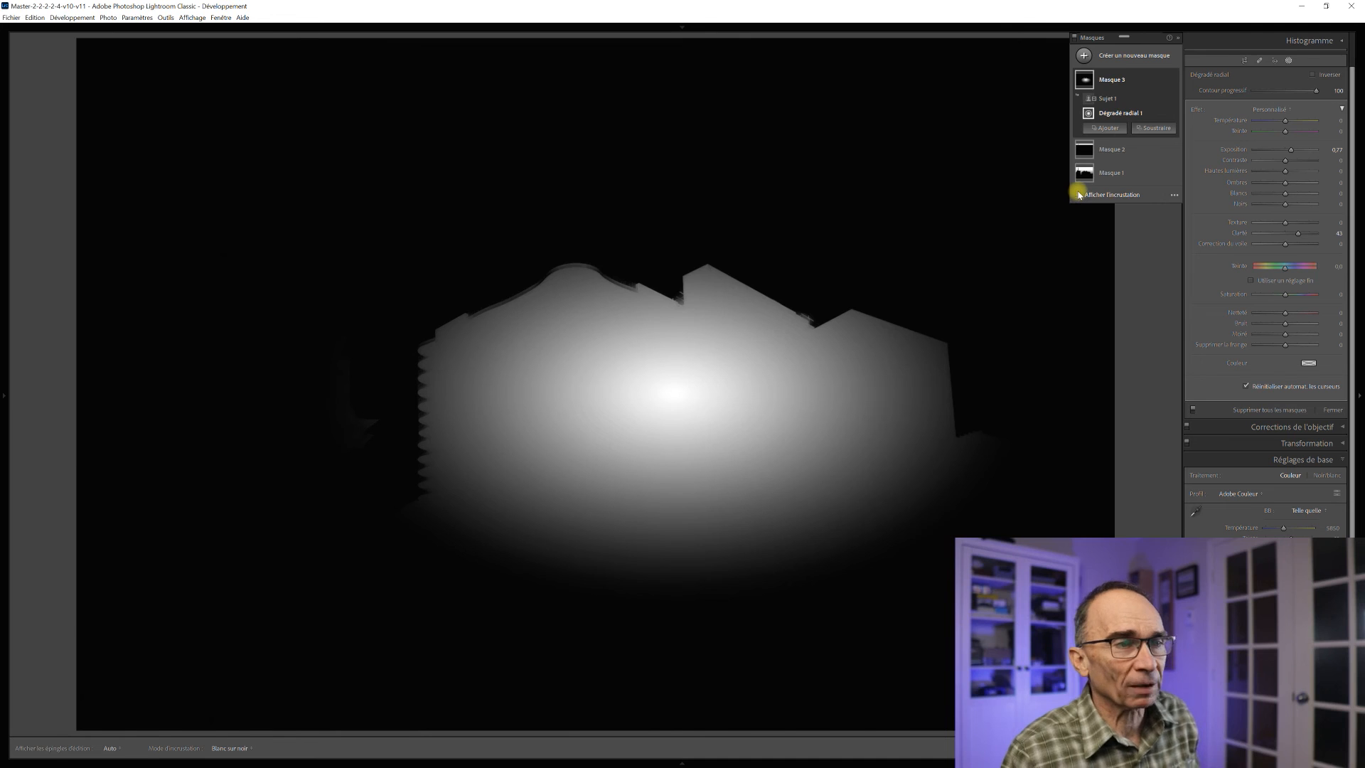